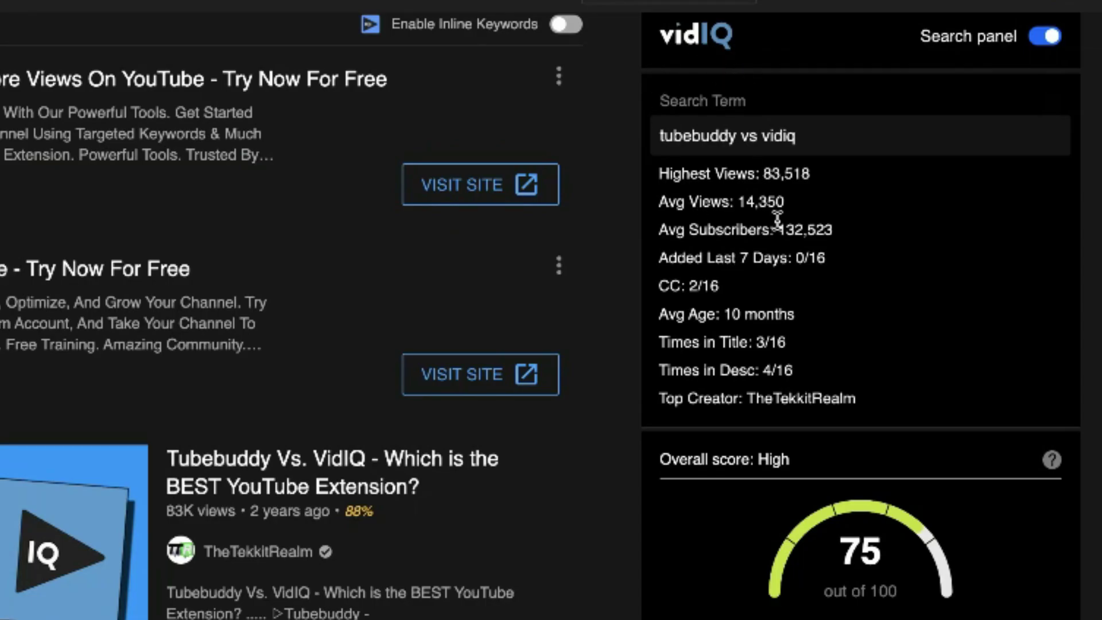
Examine the vidIQ search panel for "tubebuddy vs vidiq": view statistics, overall score, top channels and top related opportunities.
scroll(867, 405, "down", 4)
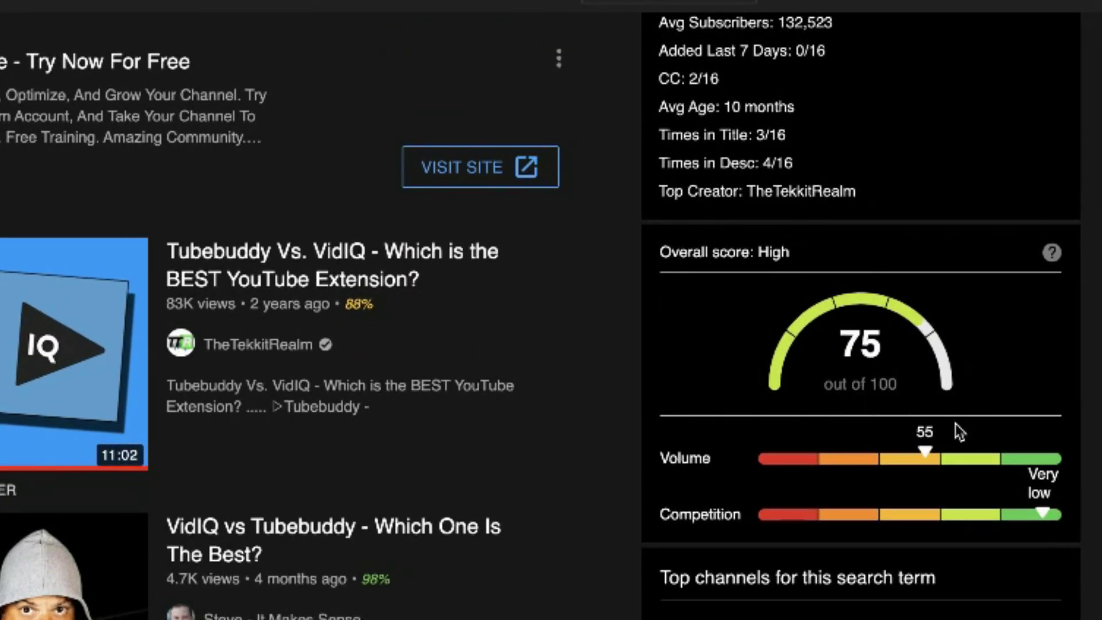
mouse_move(886, 443)
scroll(897, 308, "down", 3)
scroll(896, 308, "down", 2)
left_click_drag(659, 339, 943, 347)
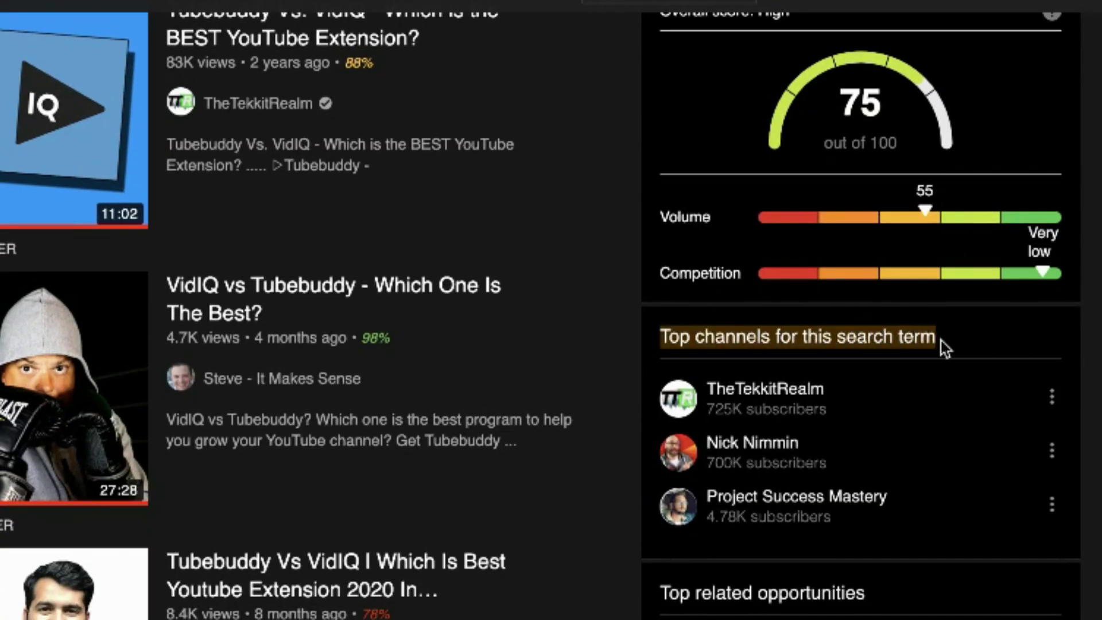
scroll(810, 534, "down", 6)
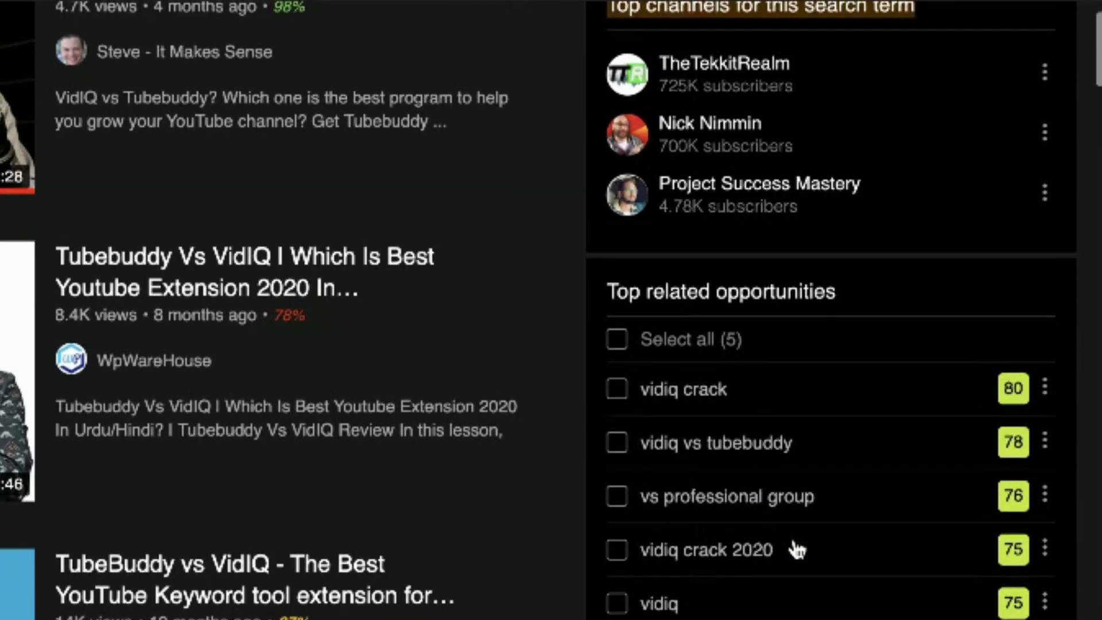
left_click_drag(608, 290, 836, 285)
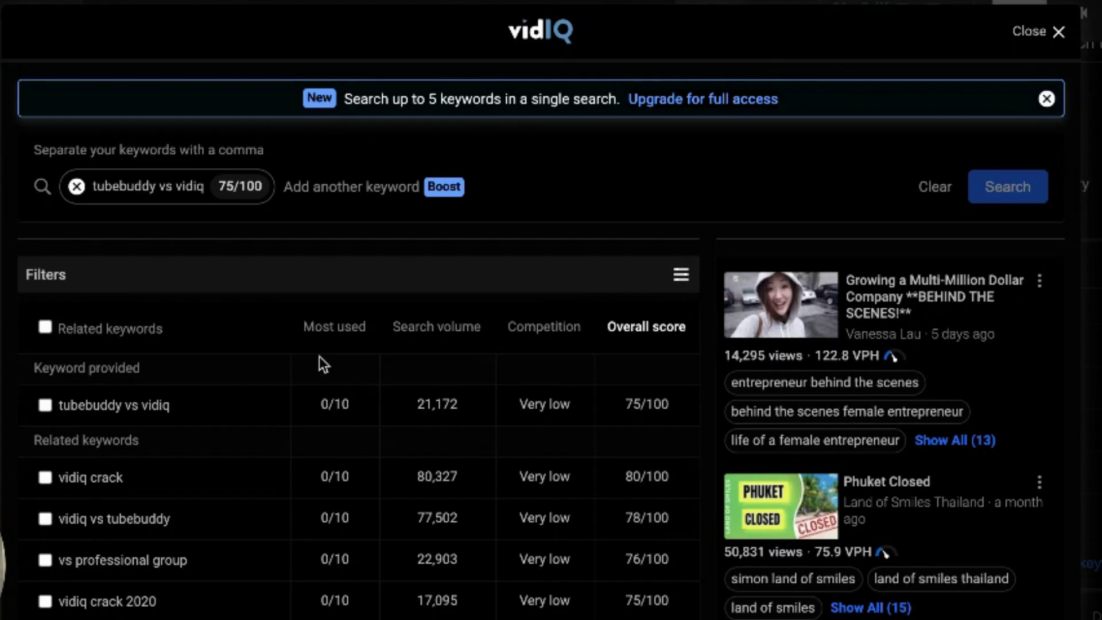
Examine search volume, competition and overall score for "tubebuddy vs vidiq" and its related keywords in the vidIQ keyword table.
scroll(320, 357, "down", 1)
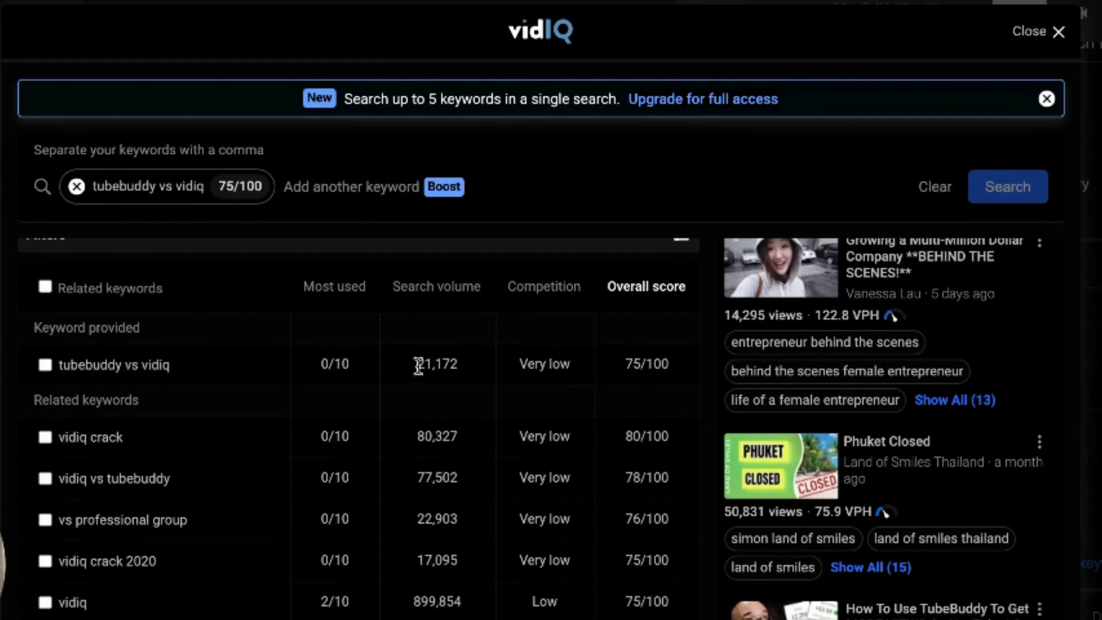
left_click_drag(419, 366, 464, 372)
left_click(520, 365)
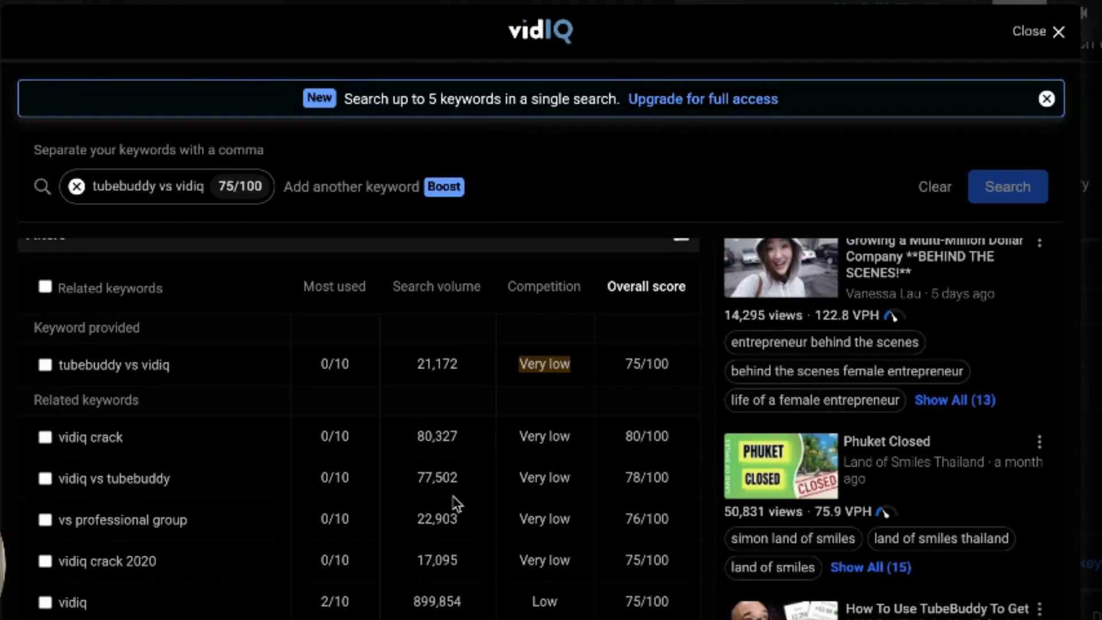
scroll(456, 504, "down", 1)
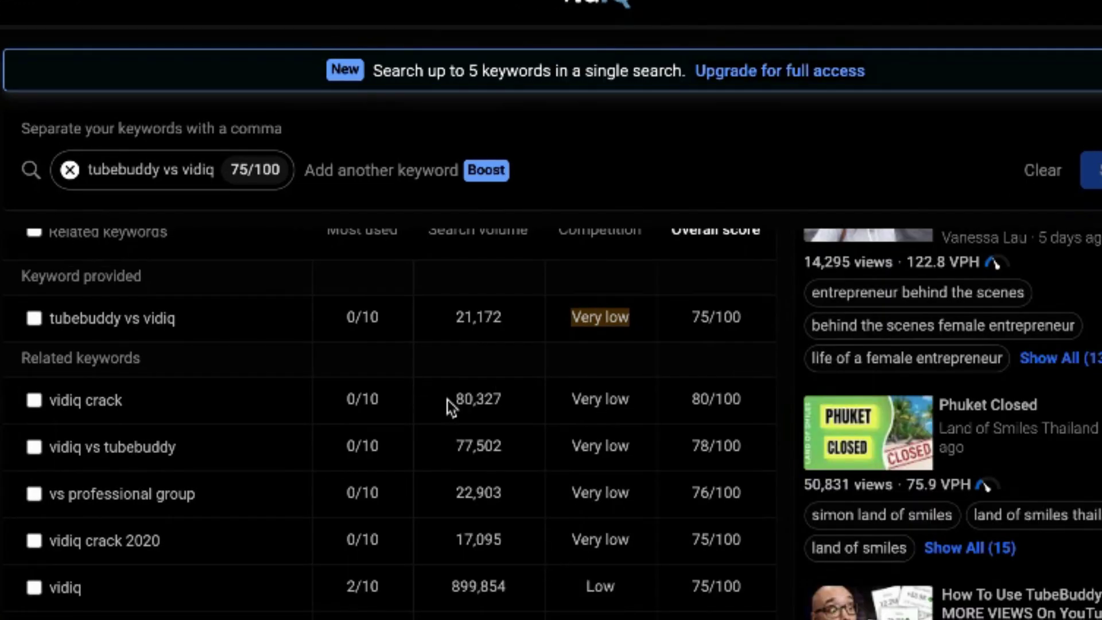
scroll(455, 357, "up", 2)
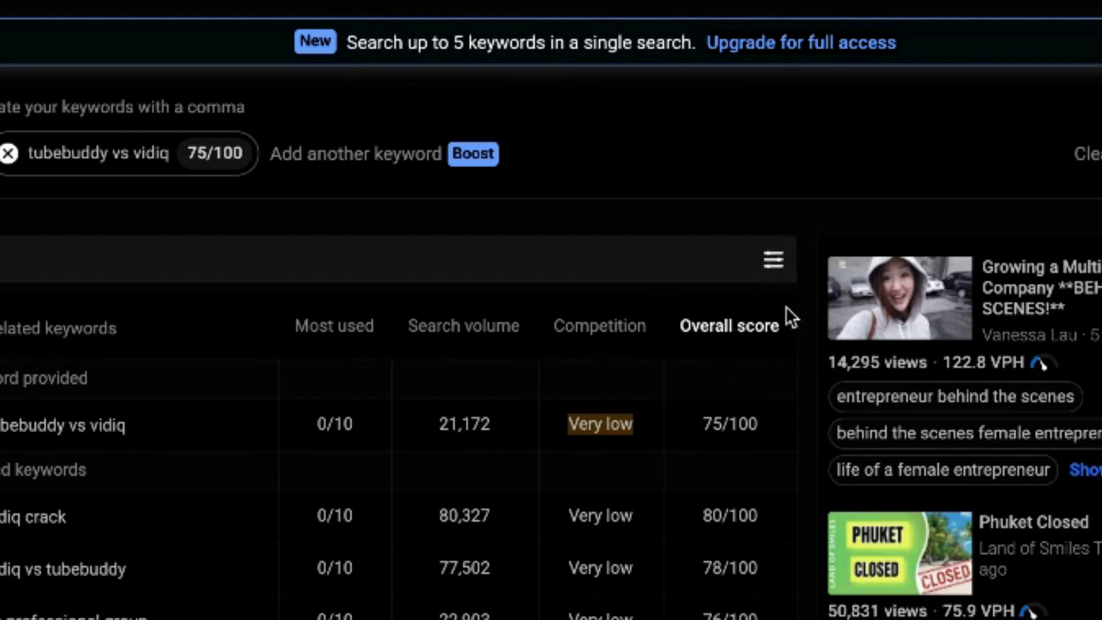
scroll(476, 522, "down", 2)
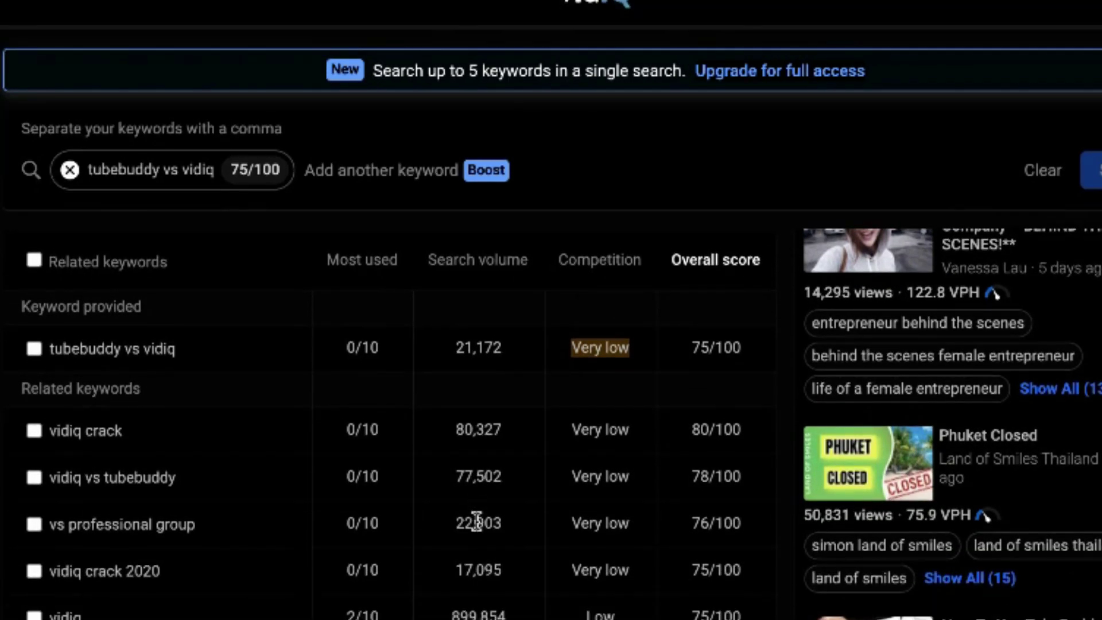
scroll(476, 523, "down", 2)
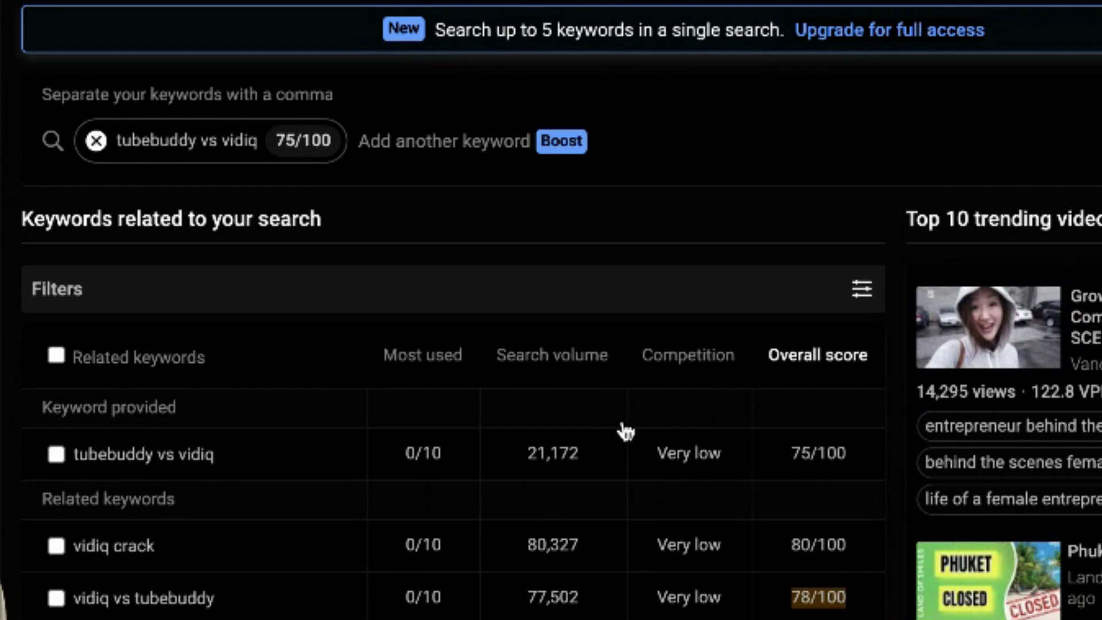
Compare the related keywords sorted by search volume and by competition, and select the "vidiq" keyword.
scroll(624, 424, "down", 2)
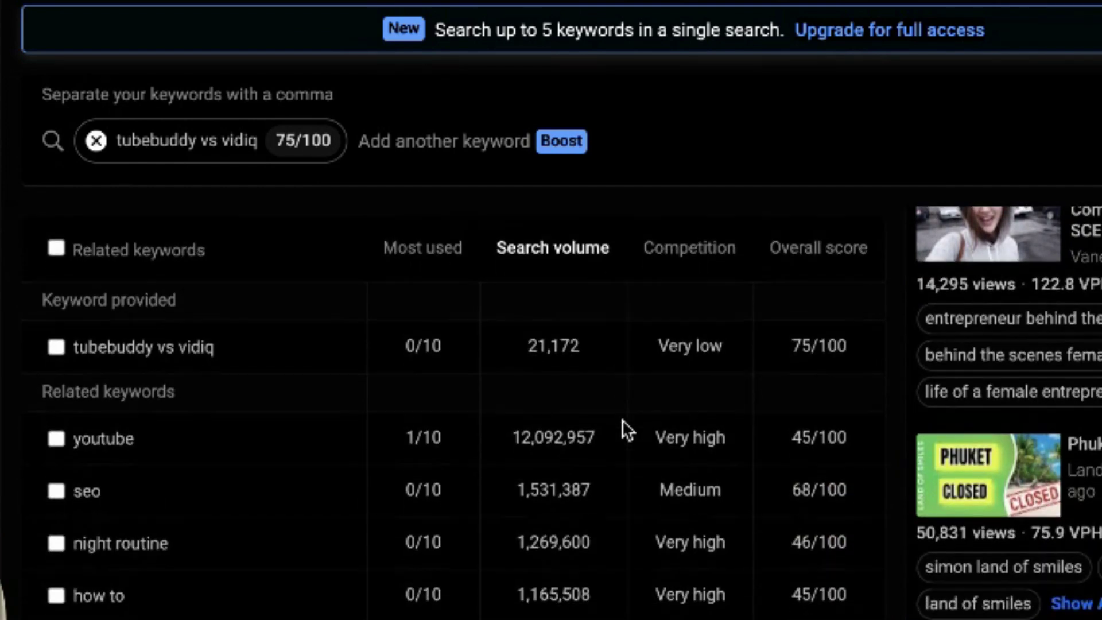
scroll(624, 423, "down", 2)
scroll(623, 424, "up", 1)
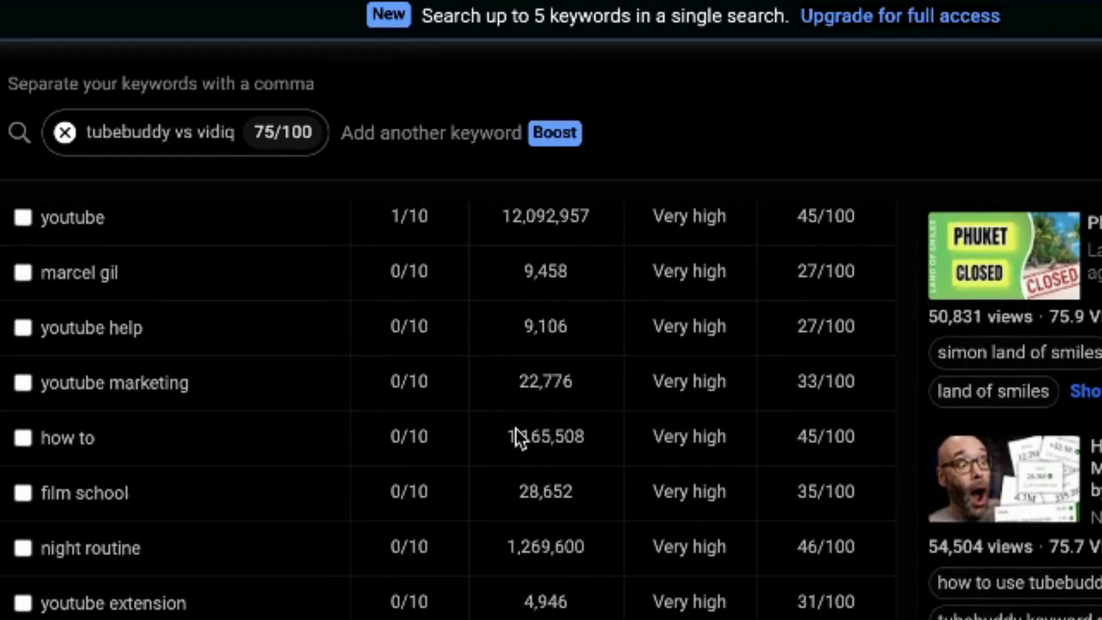
scroll(515, 428, "up", 3)
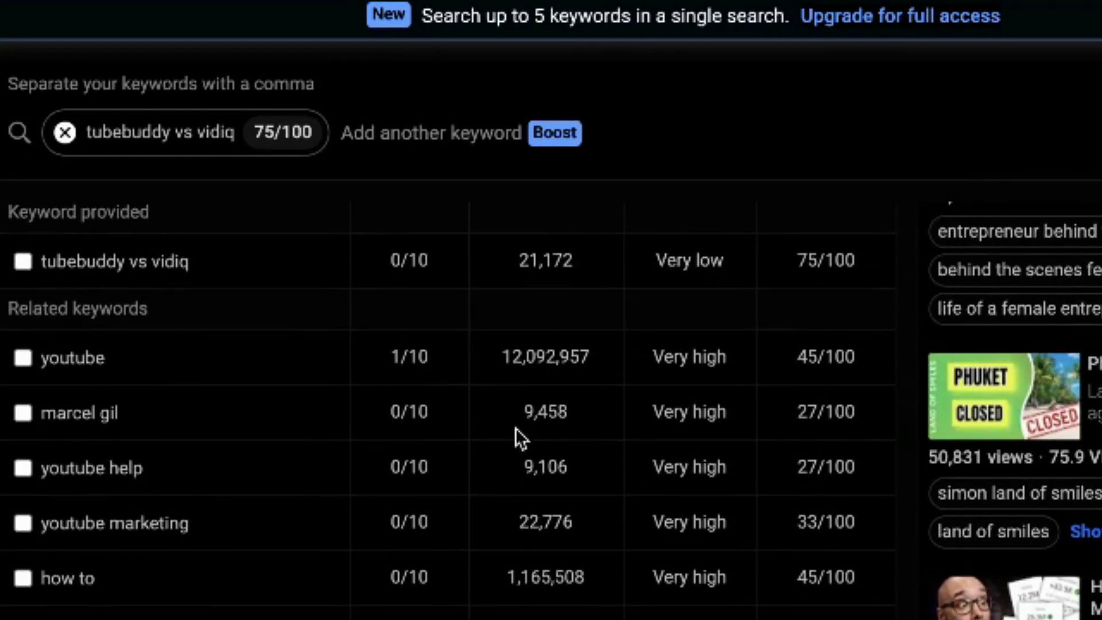
scroll(516, 429, "up", 1)
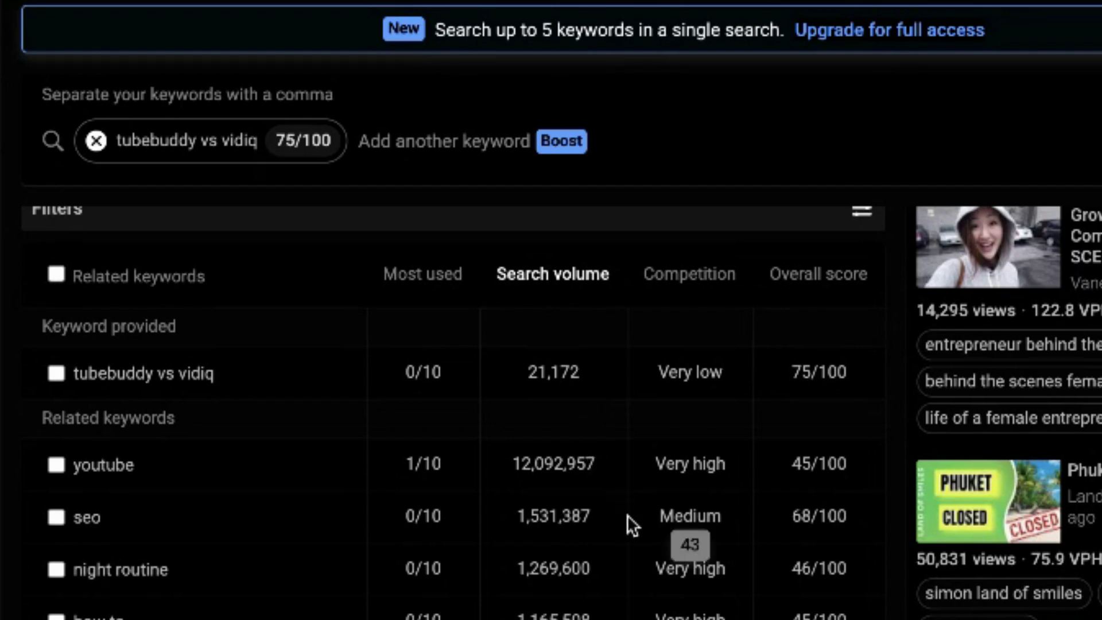
scroll(627, 514, "down", 3)
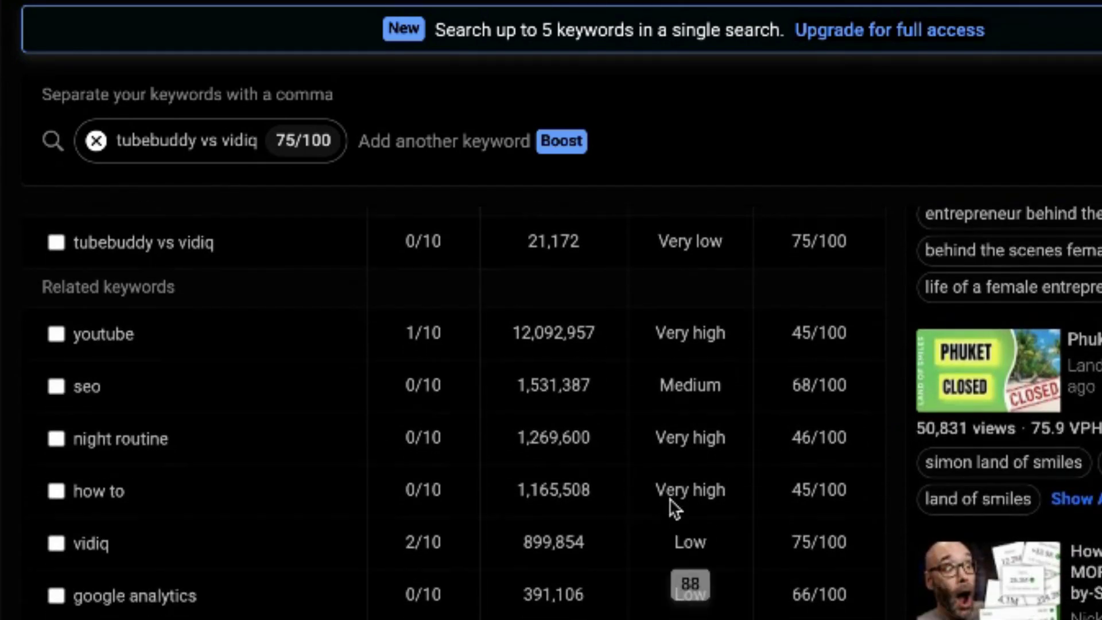
scroll(674, 509, "down", 2)
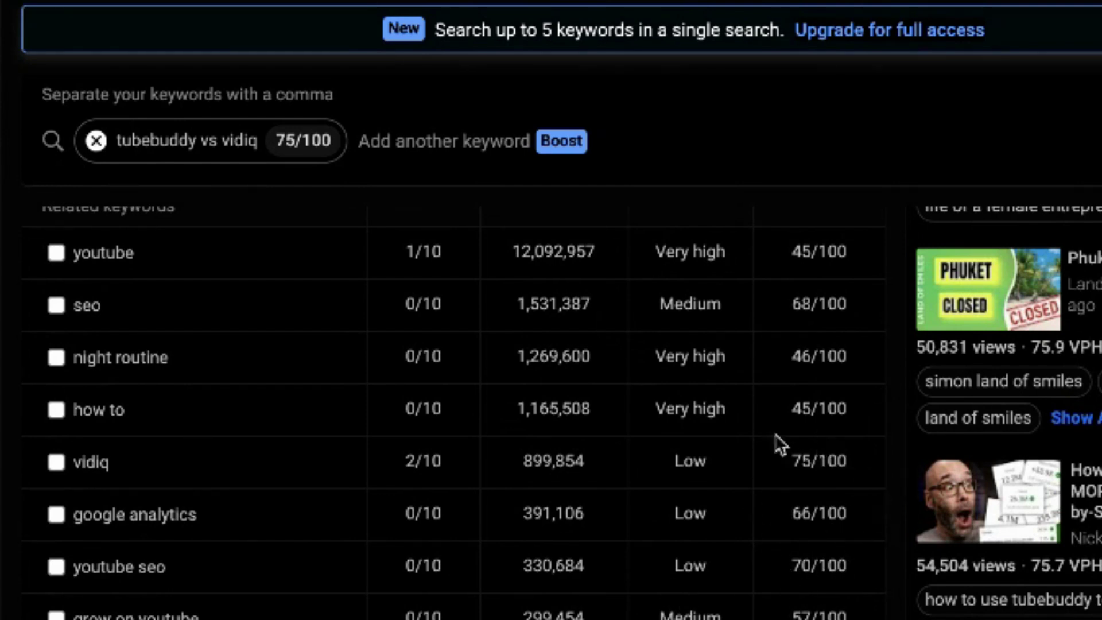
left_click(56, 463)
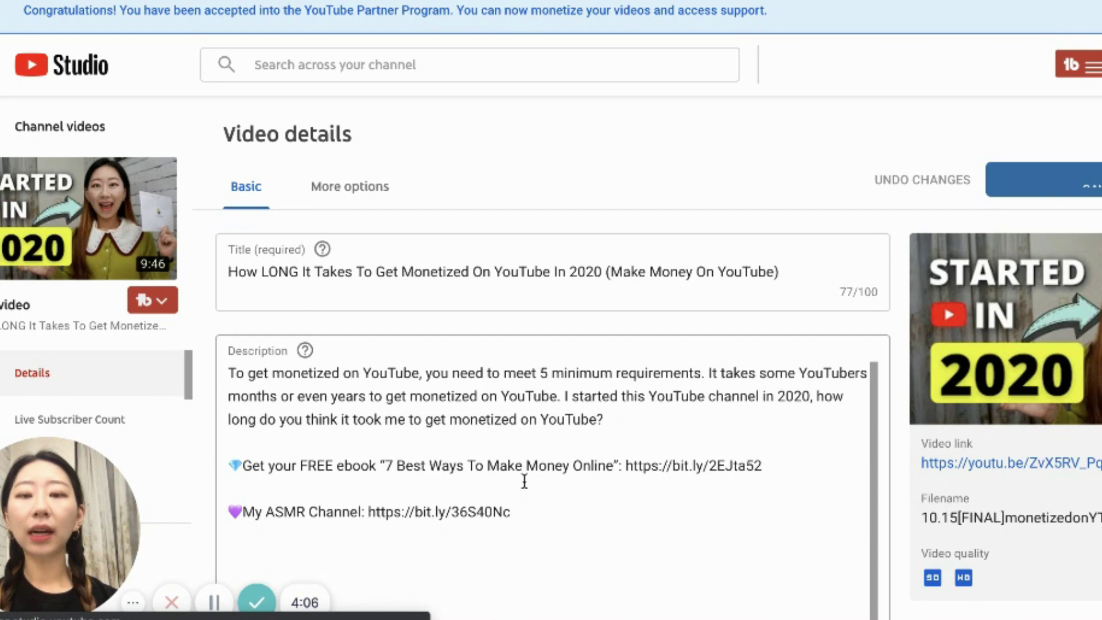
In YouTube Studio, look through the details of the 2020 monetization video, including its description and recommended services links.
scroll(524, 480, "down", 4)
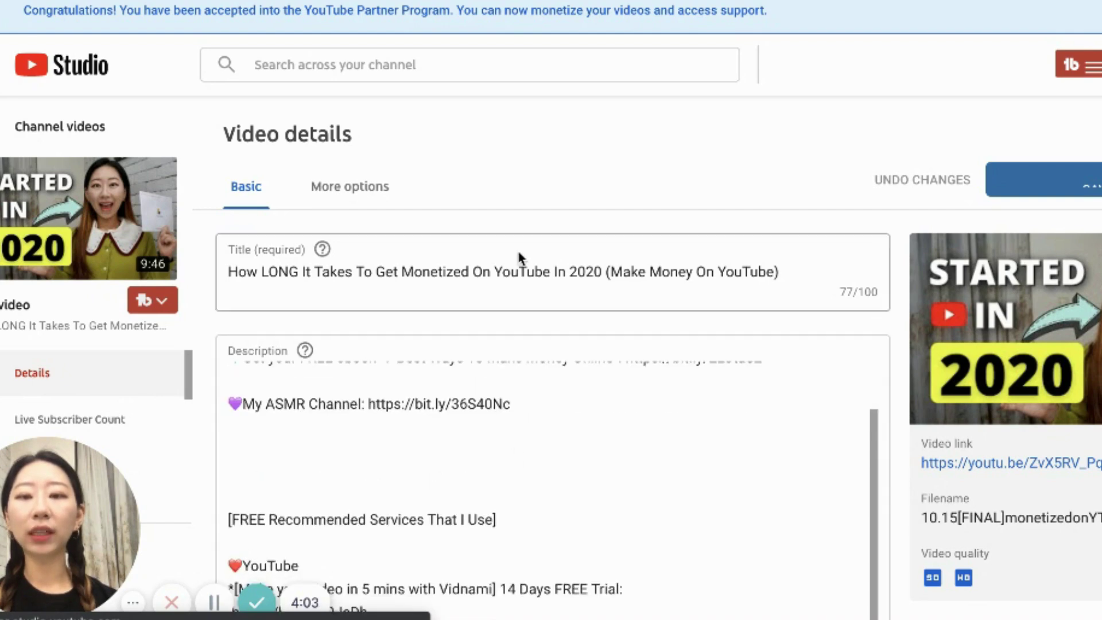
scroll(909, 468, "down", 5)
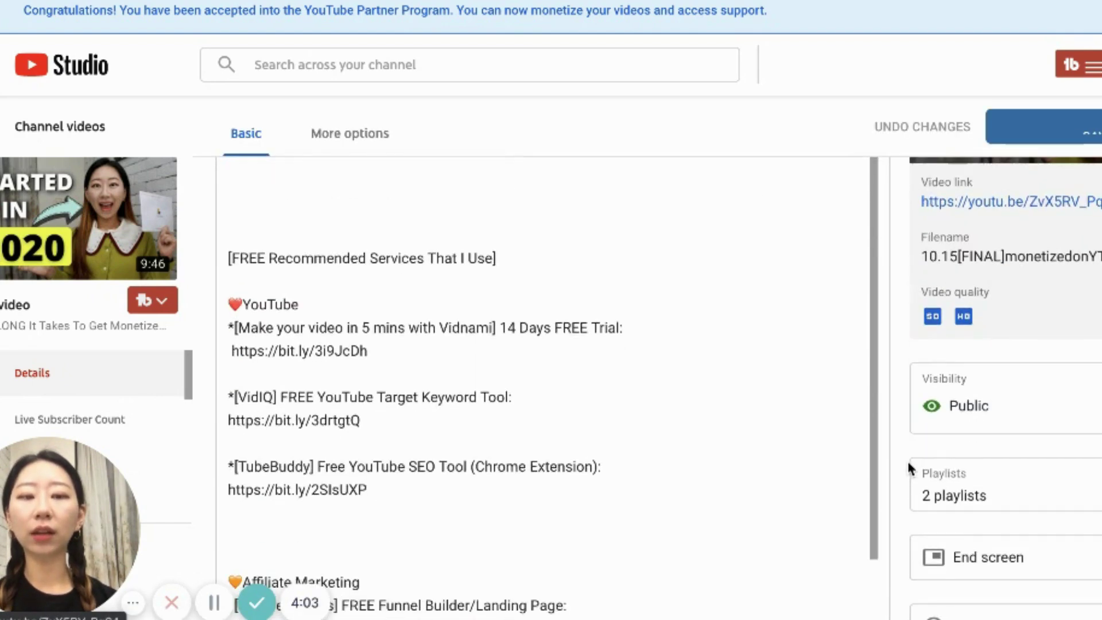
scroll(907, 459, "down", 6)
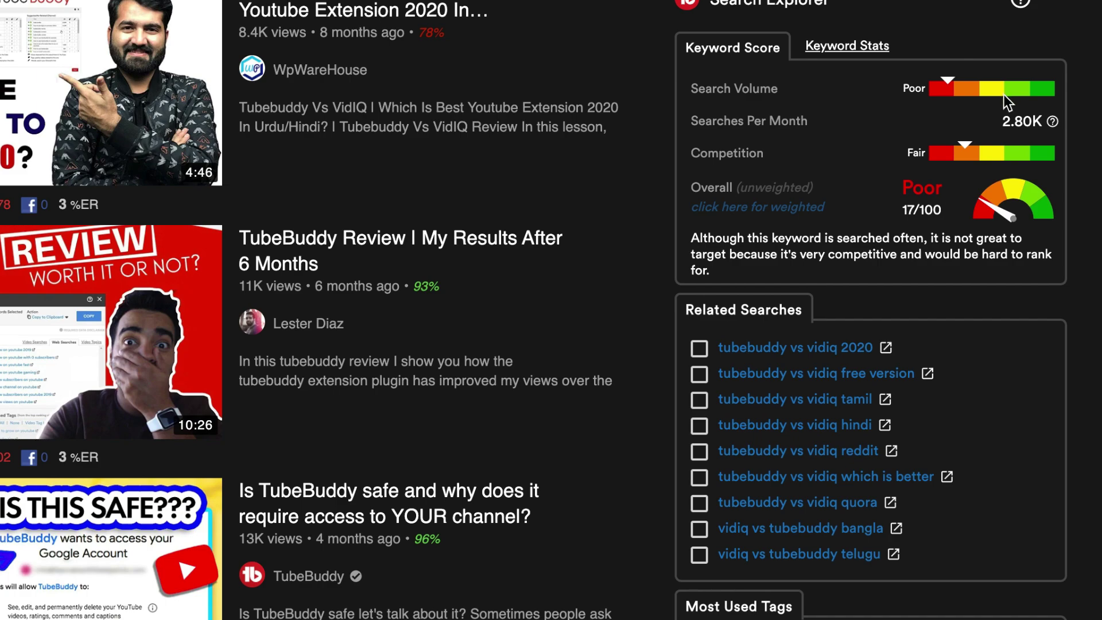
Examine the searches per month and overall keyword score in TubeBuddy's Search Explorer beside the YouTube results.
left_click_drag(991, 116, 1061, 122)
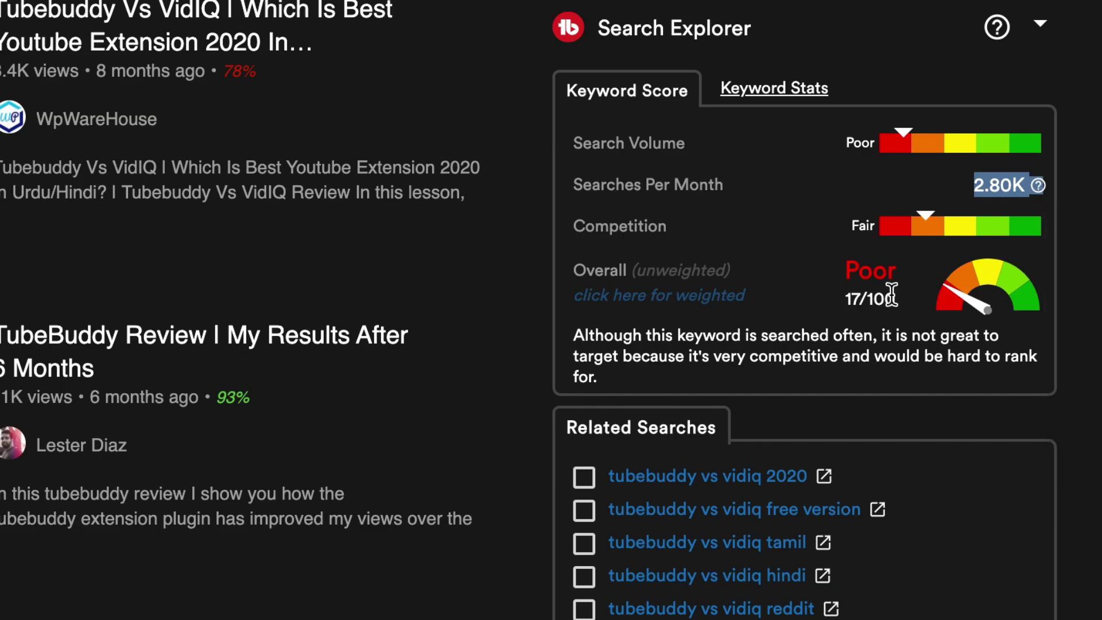
left_click_drag(844, 300, 908, 312)
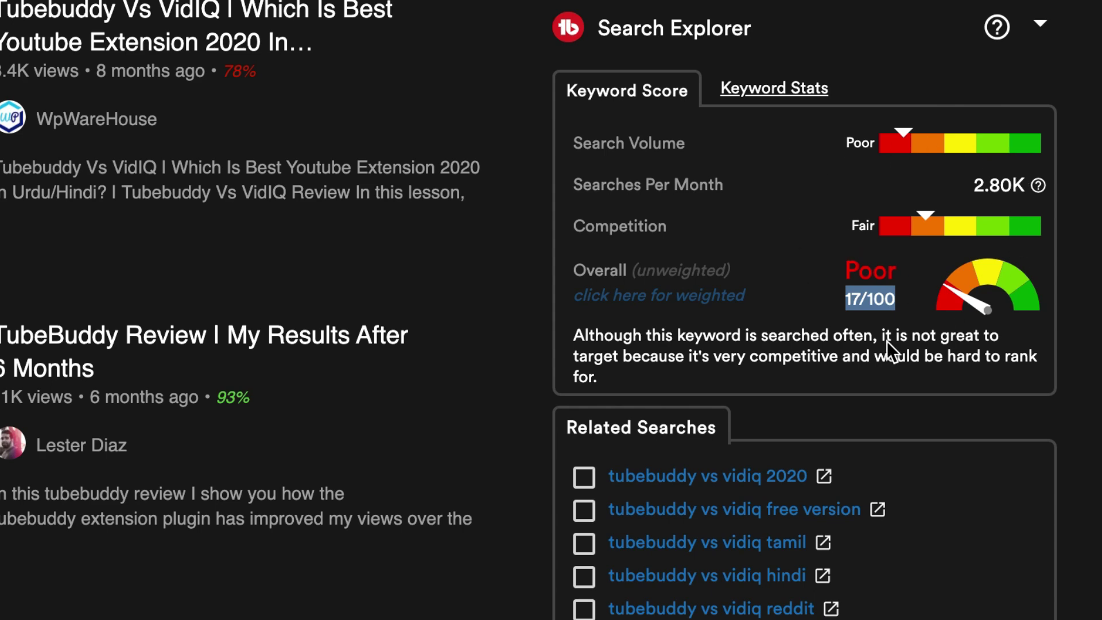
scroll(870, 440, "down", 2)
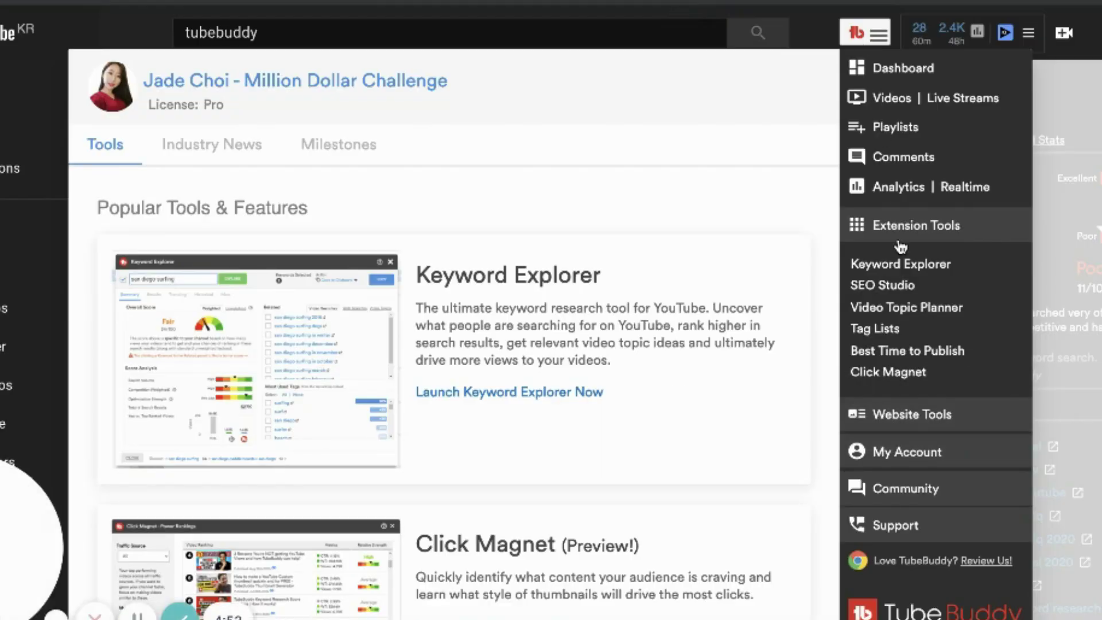
Open TubeBuddy's Keyword Explorer and explore the keyword "tubebuddy vs vidiq".
left_click(901, 265)
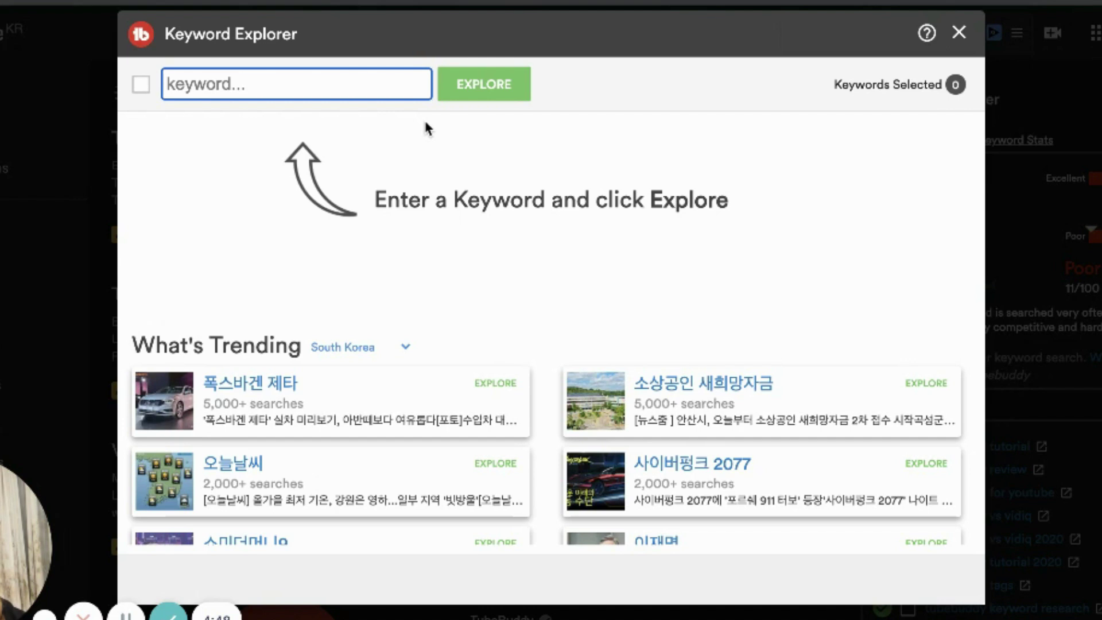
type("tube")
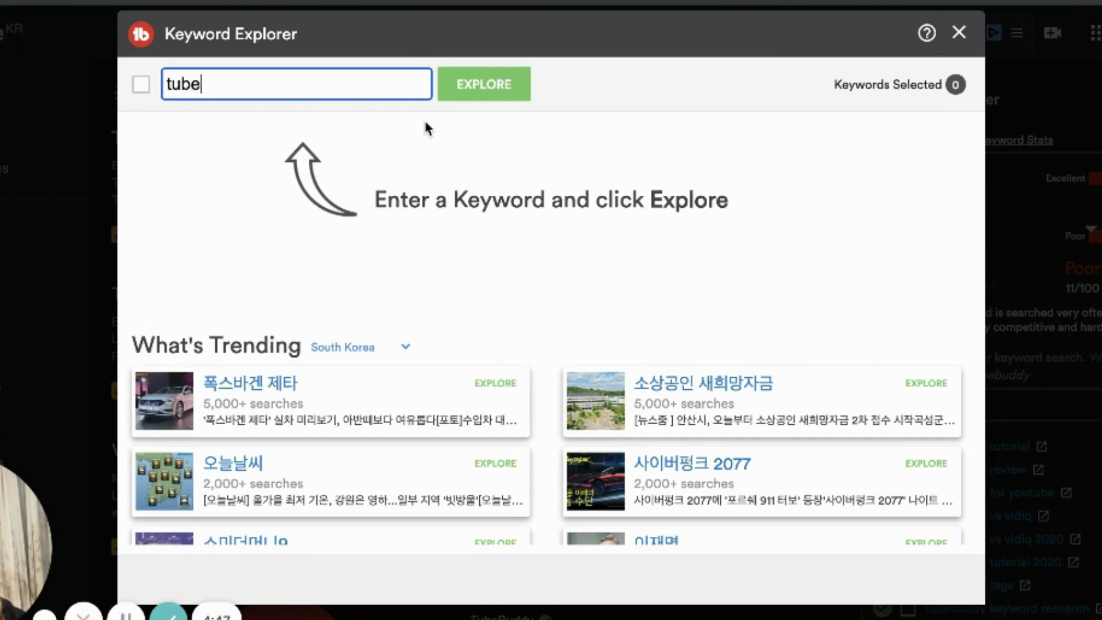
type("buddy vs vid")
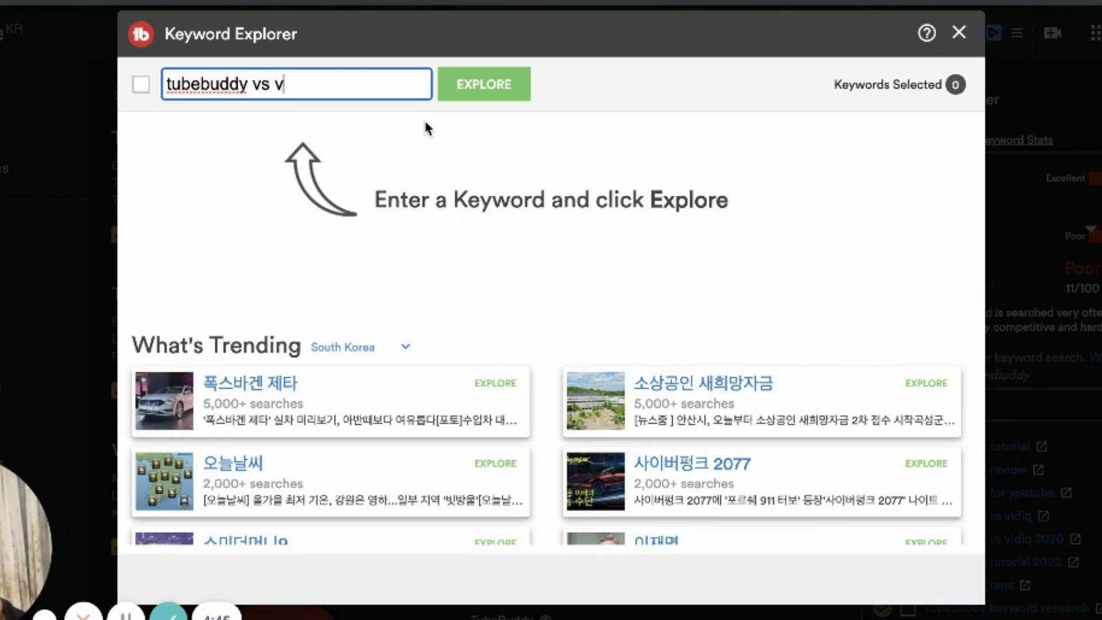
type("iq")
key("Return")
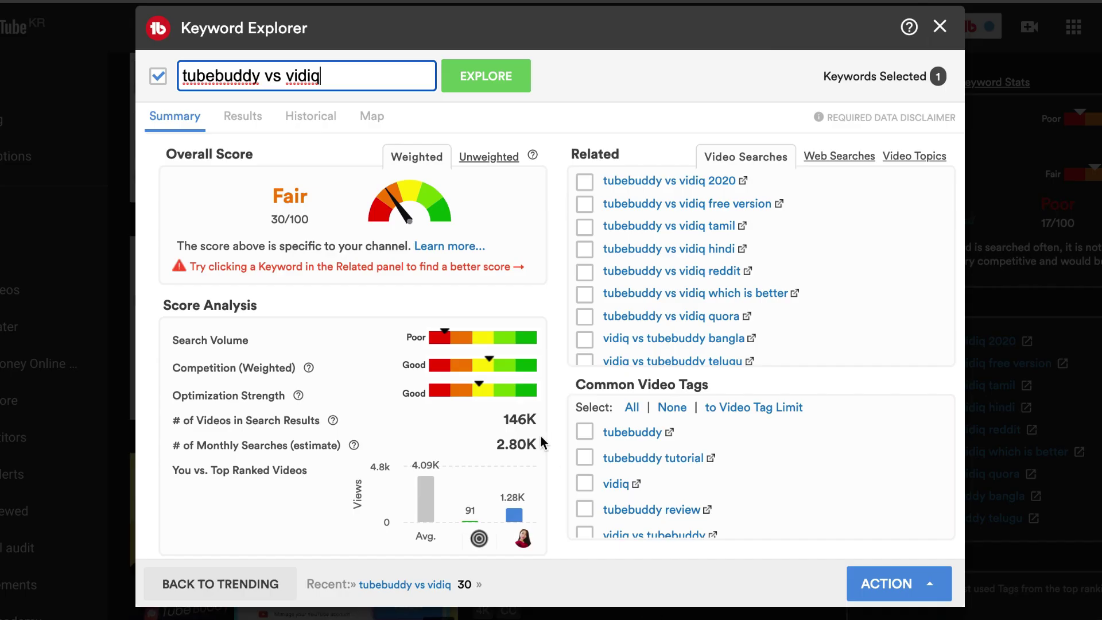
Examine the keyword's weighted overall score and its number of videos in search results.
left_click_drag(272, 224, 322, 227)
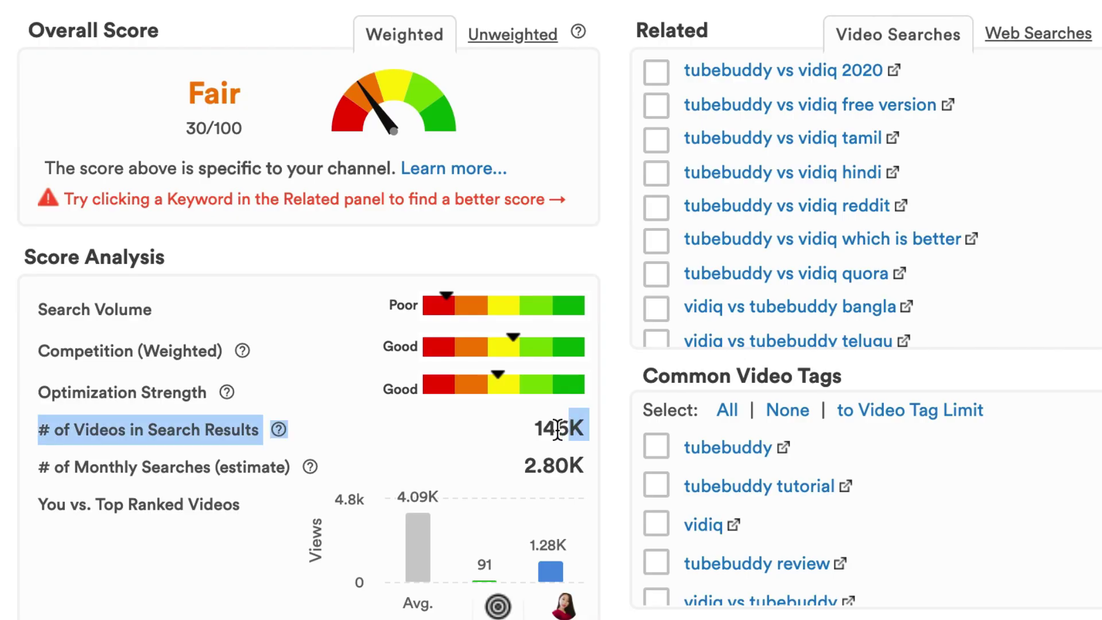
left_click_drag(557, 430, 537, 428)
left_click(530, 437)
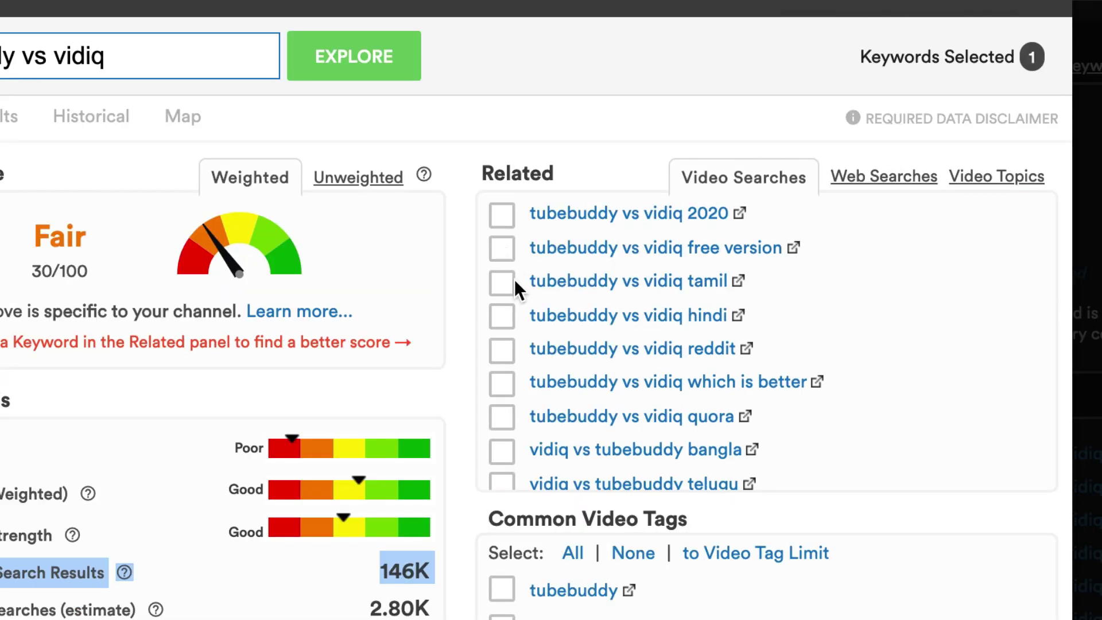
Look through the related video searches listed for "tubebuddy vs vidiq".
scroll(515, 279, "down", 10)
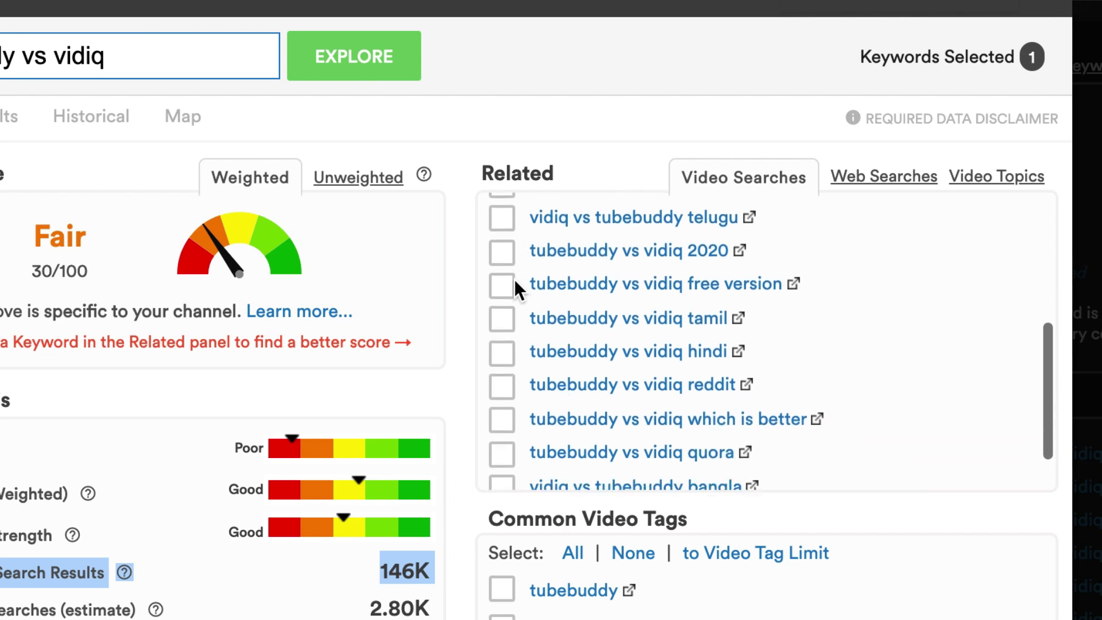
scroll(514, 279, "down", 2)
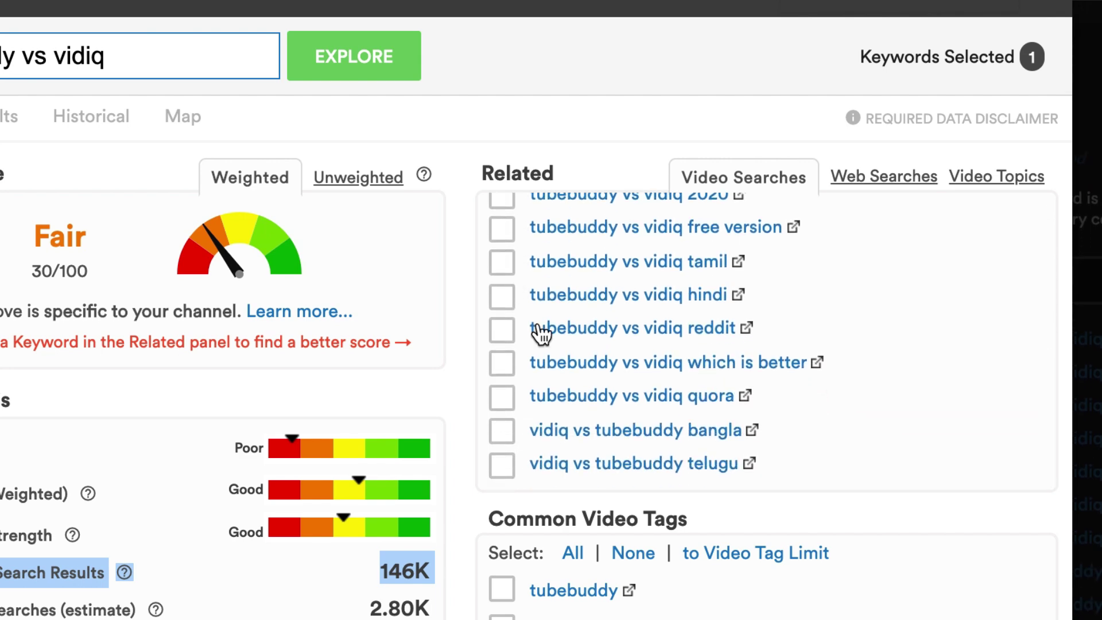
scroll(521, 254, "down", 5)
scroll(521, 253, "down", 1)
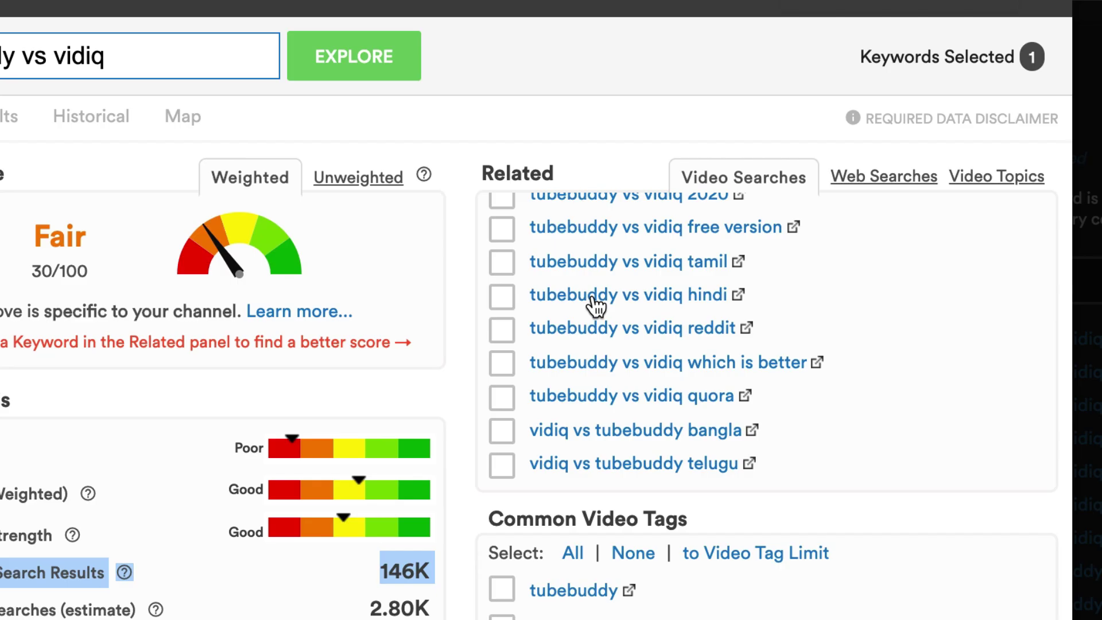
left_click(608, 275)
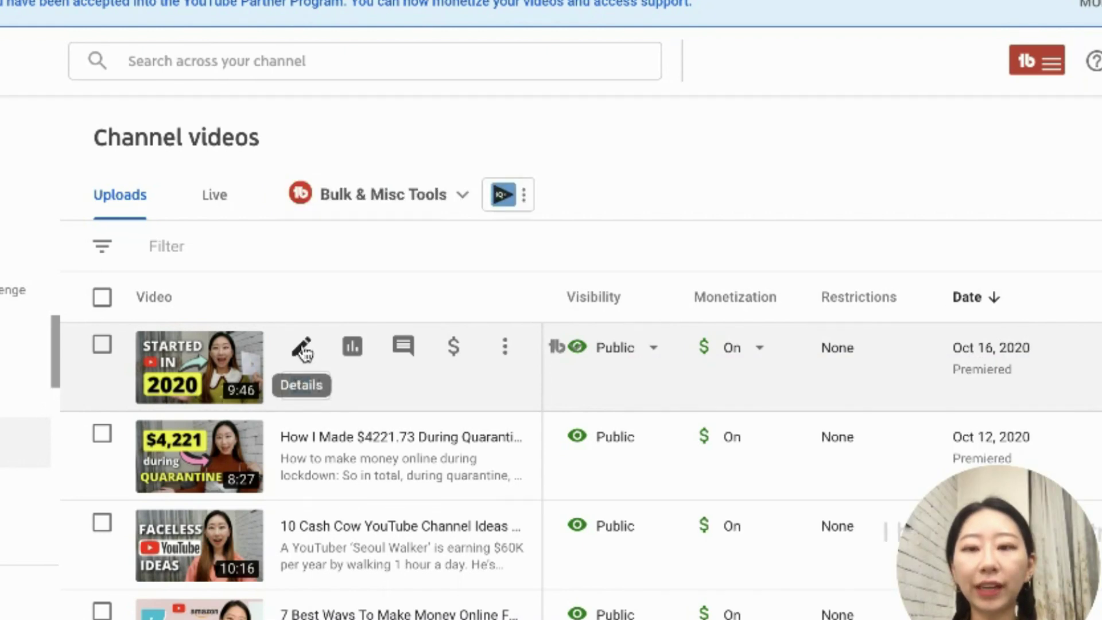
Open the details of the video "How LONG It Takes To Get Monetized On YouTube In 2020" and launch TubeBuddy's SEO Studio for it.
left_click(303, 348)
left_click_drag(99, 290, 509, 292)
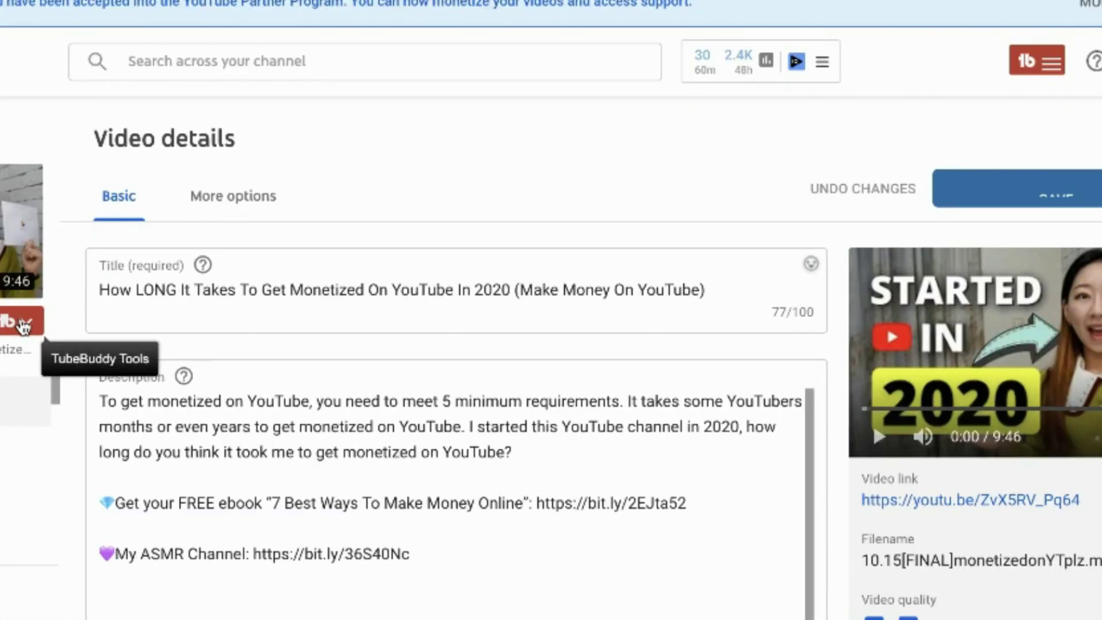
left_click(19, 323)
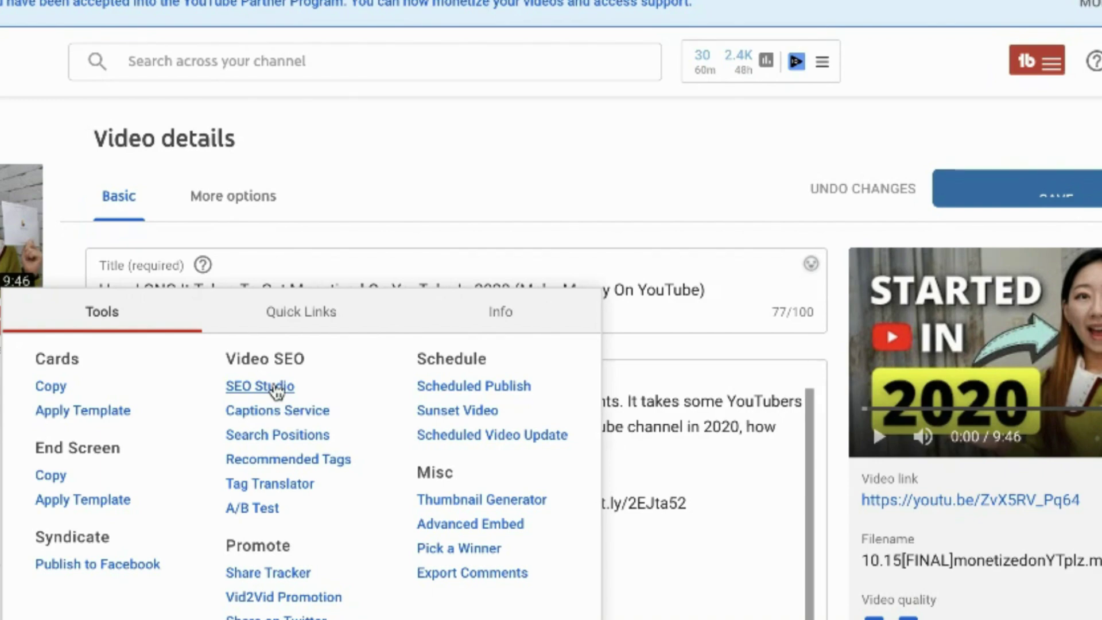
left_click(259, 386)
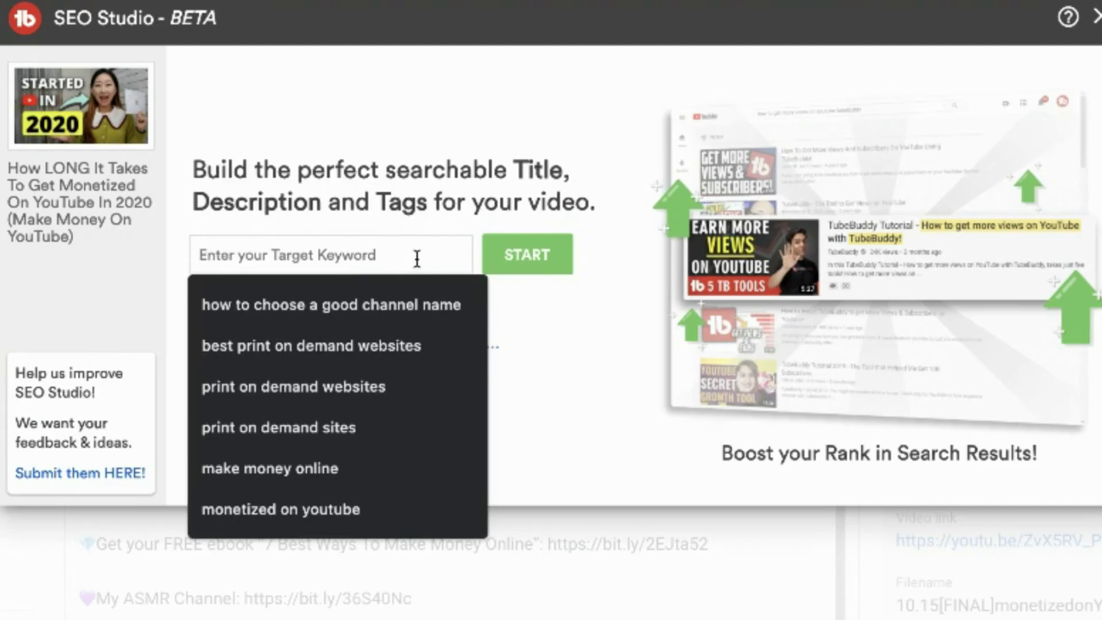
Set the target keyword to "make money on youtube" and start the SEO Studio optimization.
type("make mo")
key("Down")
key("Return")
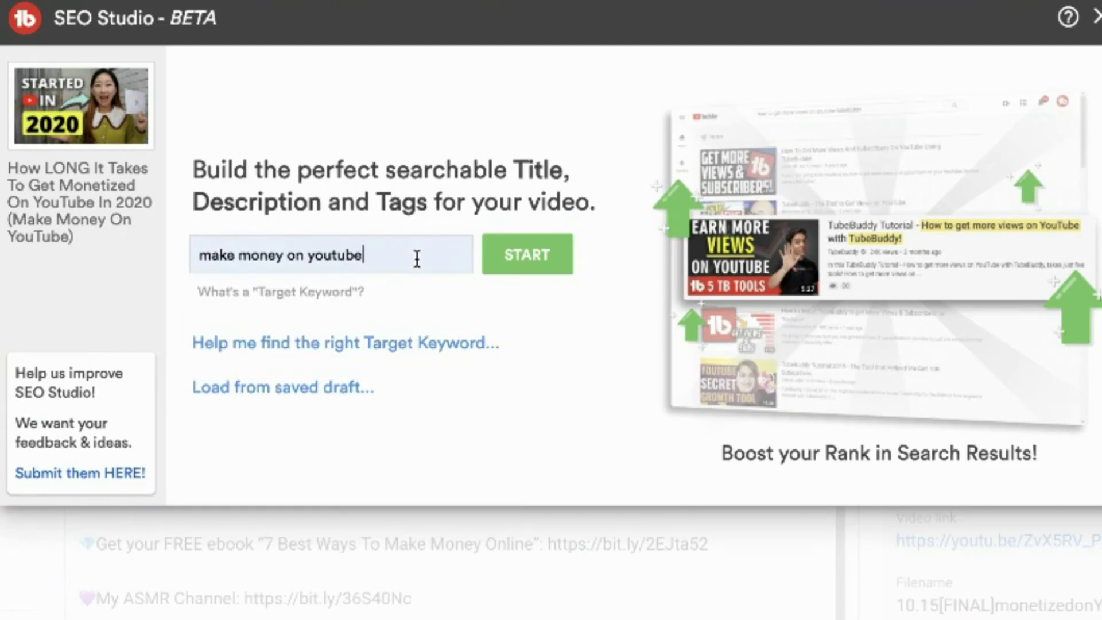
left_click(541, 257)
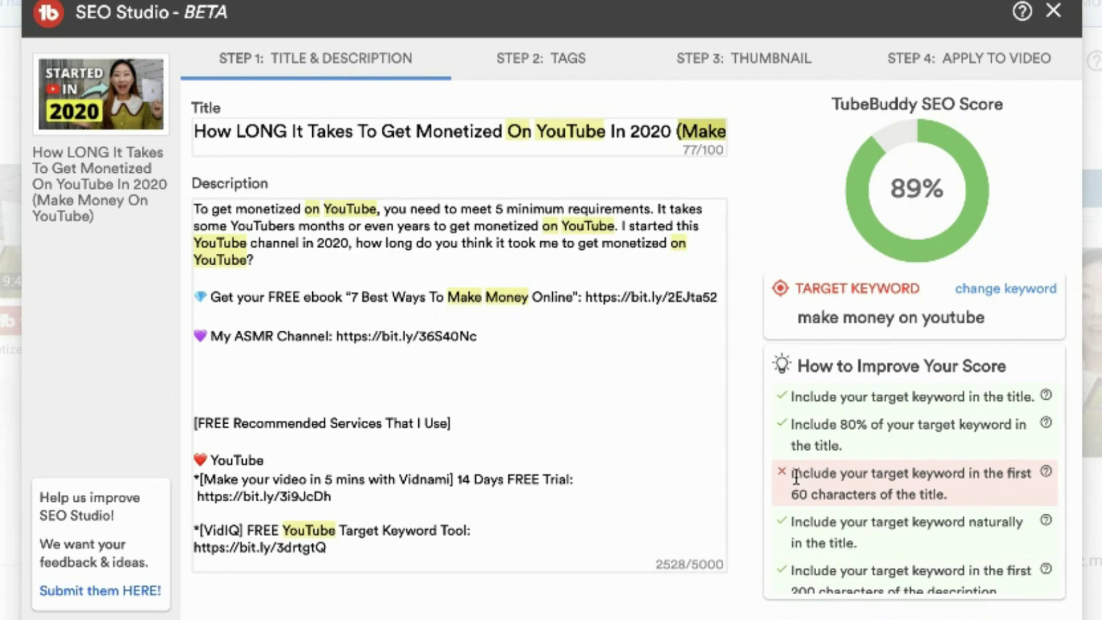
Review the score improvement tips and insert "Do you want to make money on YouTube?" at the beginning of the video description.
scroll(791, 477, "down", 1)
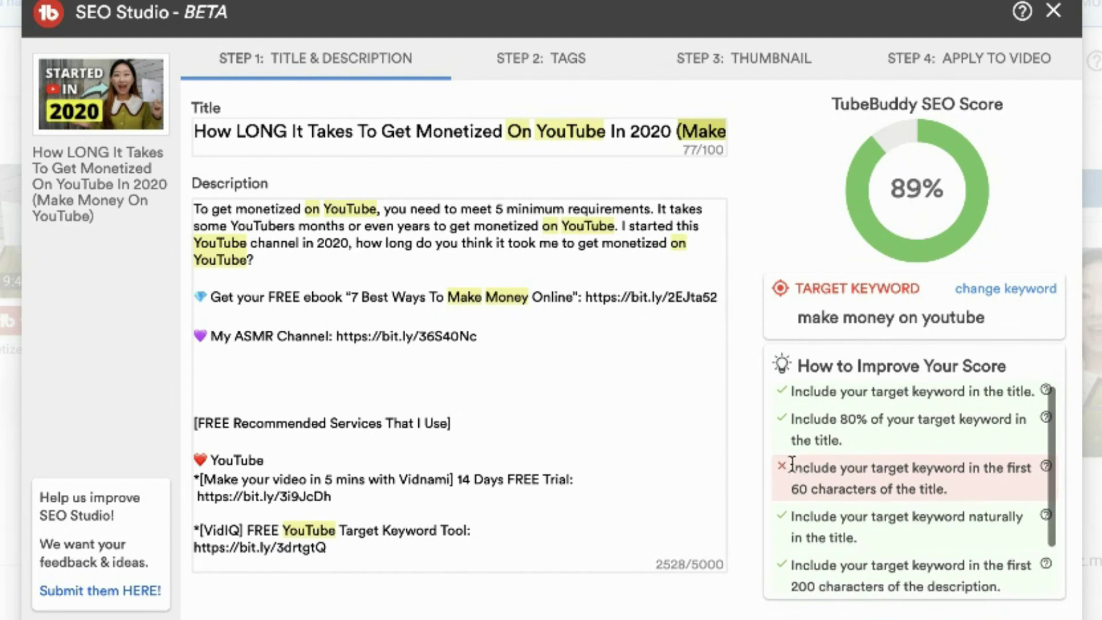
left_click_drag(796, 464, 994, 477)
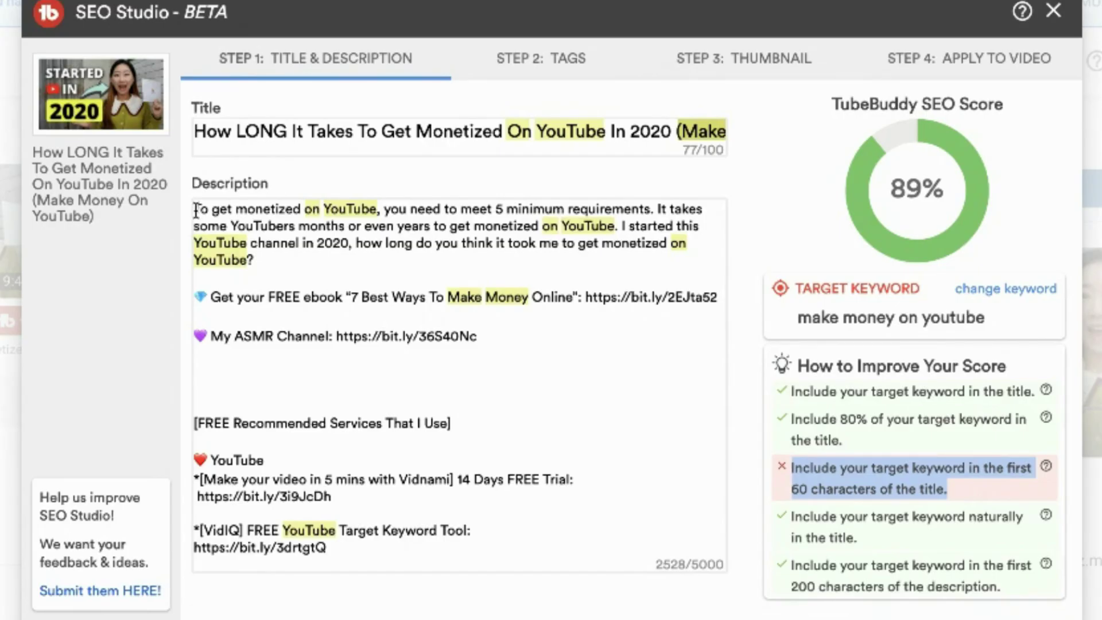
left_click(197, 210)
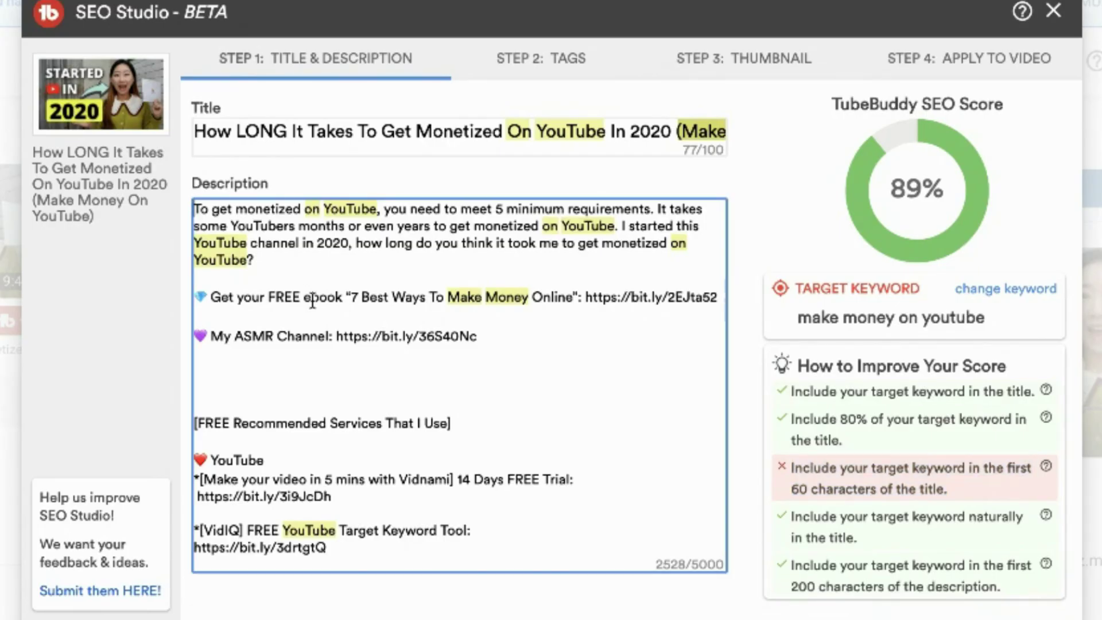
type("Do you want ")
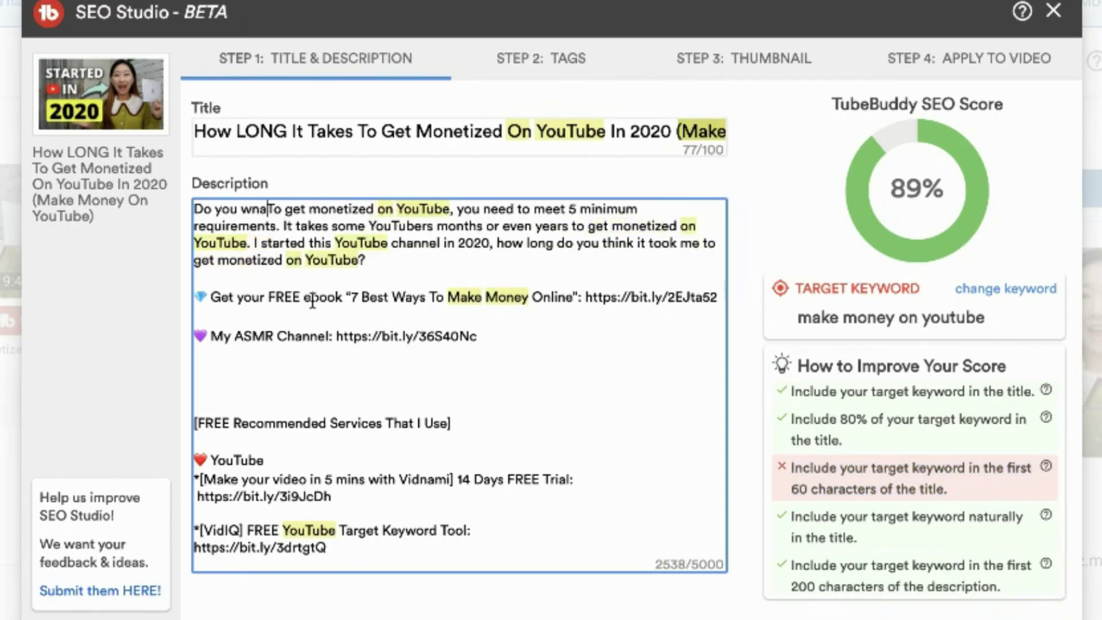
type("to make money ")
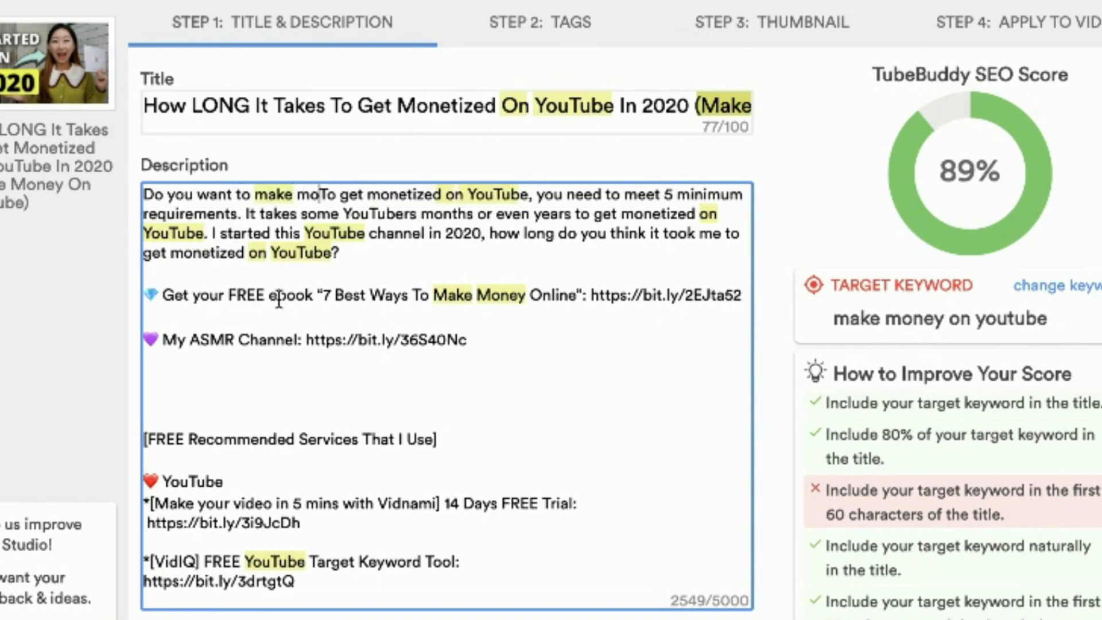
type("on YouTube")
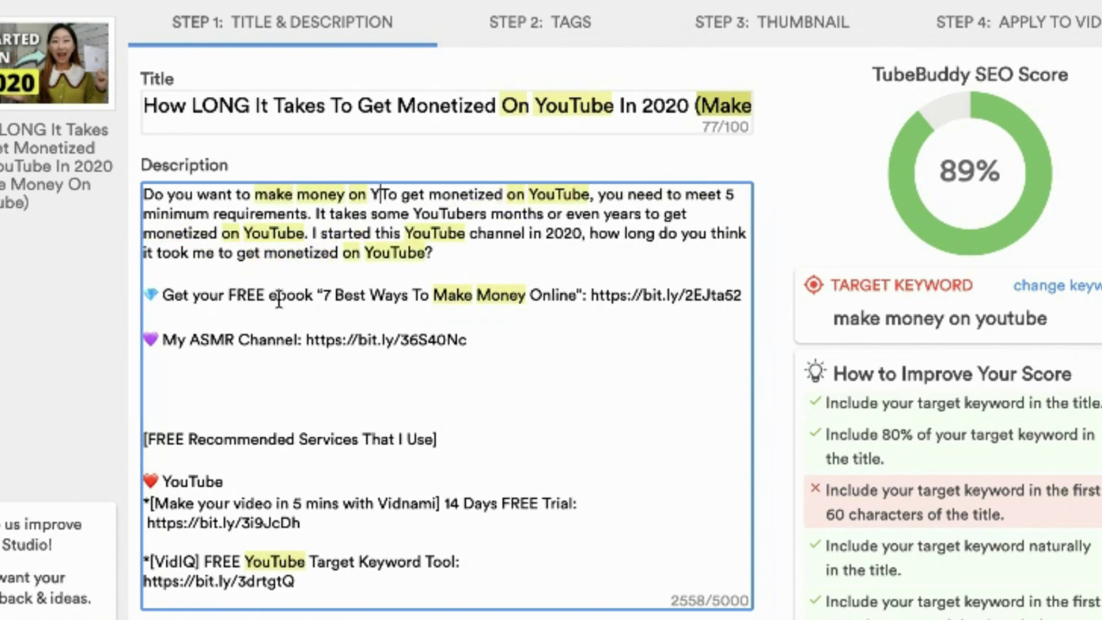
type("?")
scroll(960, 501, "down", 2)
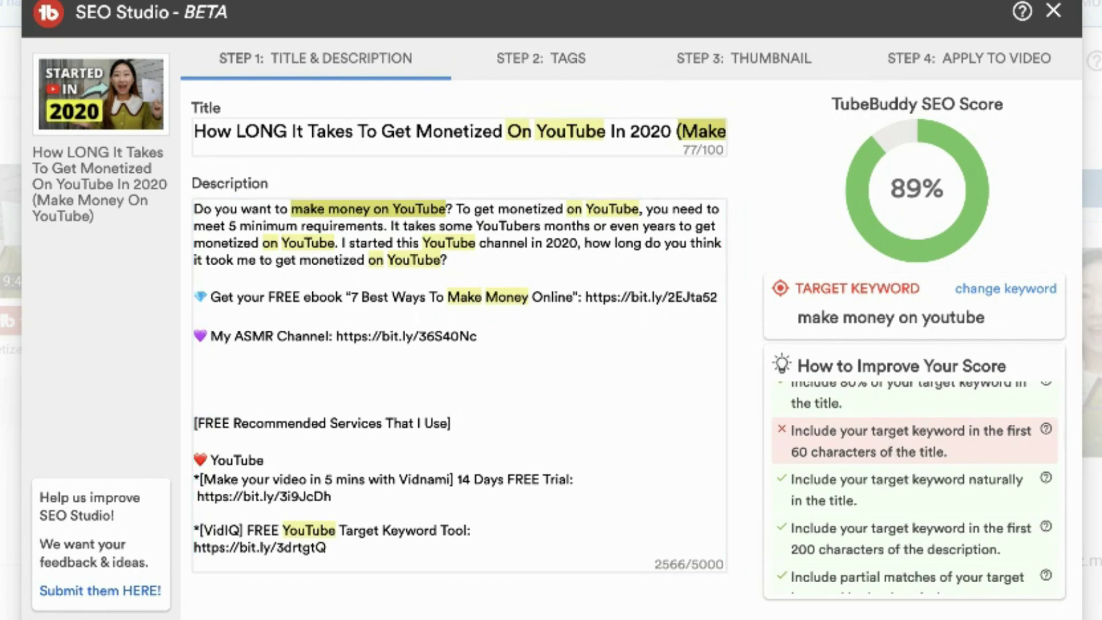
Continue to the tags step, add the suggested tag "make moeny on youtube" and place it first among the tags.
left_click(1004, 614)
mouse_move(790, 398)
left_mouse_down()
mouse_move(888, 400)
mouse_move(866, 386)
mouse_move(945, 381)
mouse_move(807, 406)
left_mouse_up()
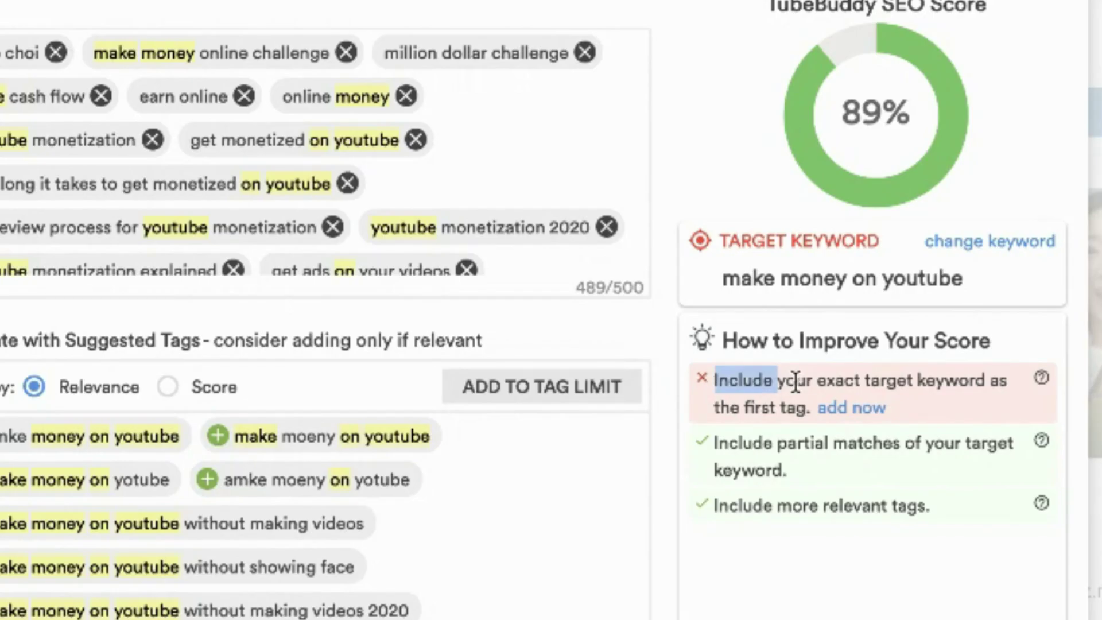
left_click(218, 437)
left_click_drag(249, 308, 212, 137)
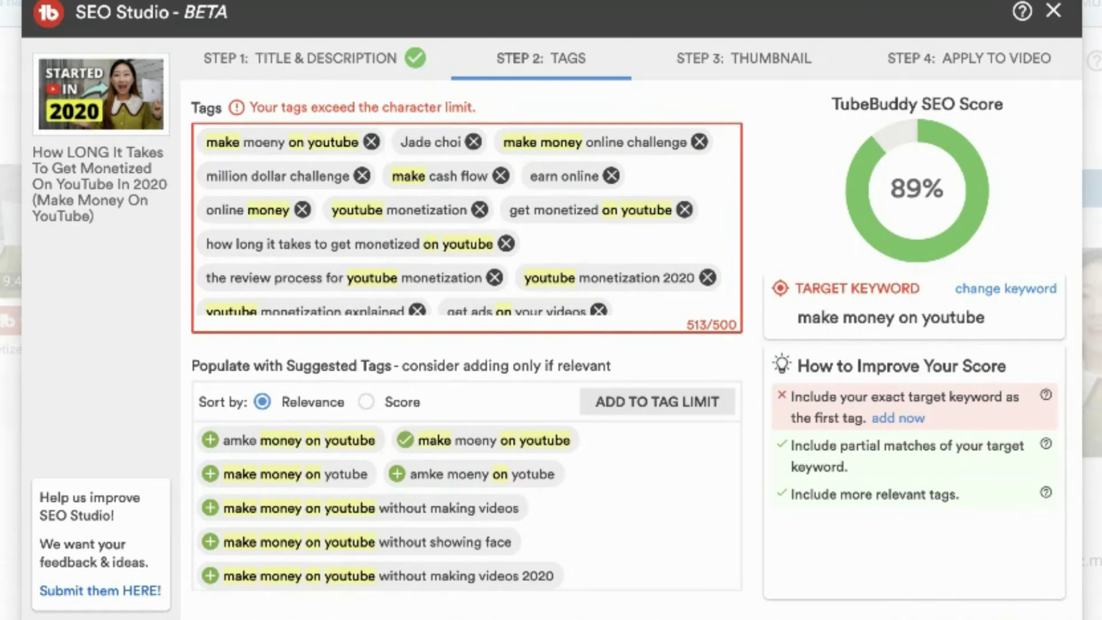
Continue to the thumbnail step and compare the video's thumbnail with competing results for "make money on youtube".
left_click(745, 58)
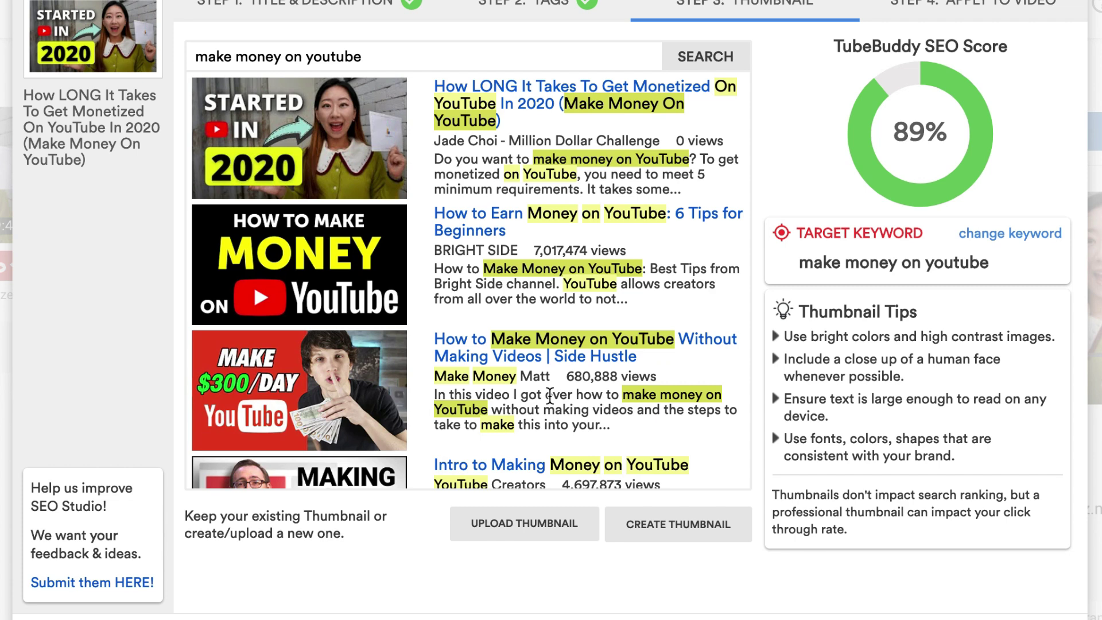
scroll(549, 396, "down", 3)
scroll(549, 392, "down", 3)
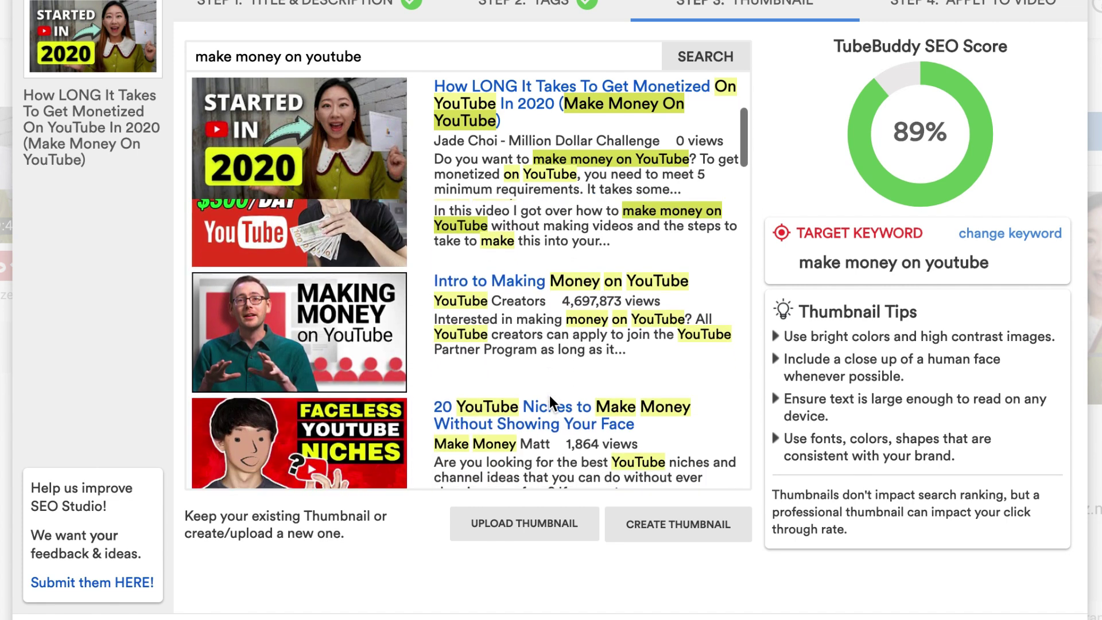
scroll(549, 396, "down", 5)
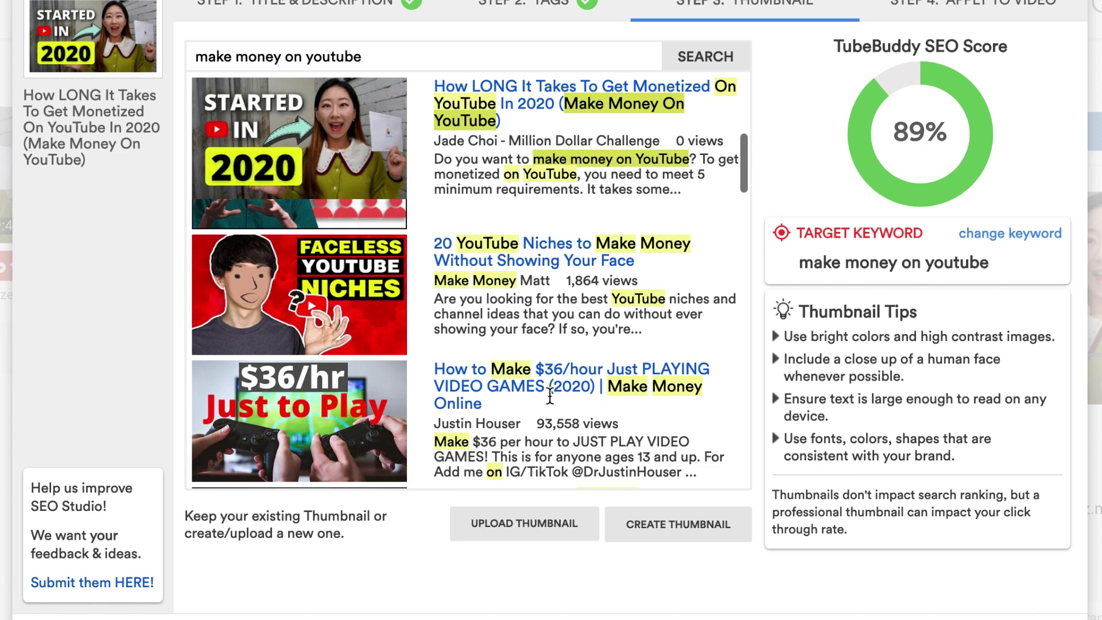
scroll(550, 396, "down", 4)
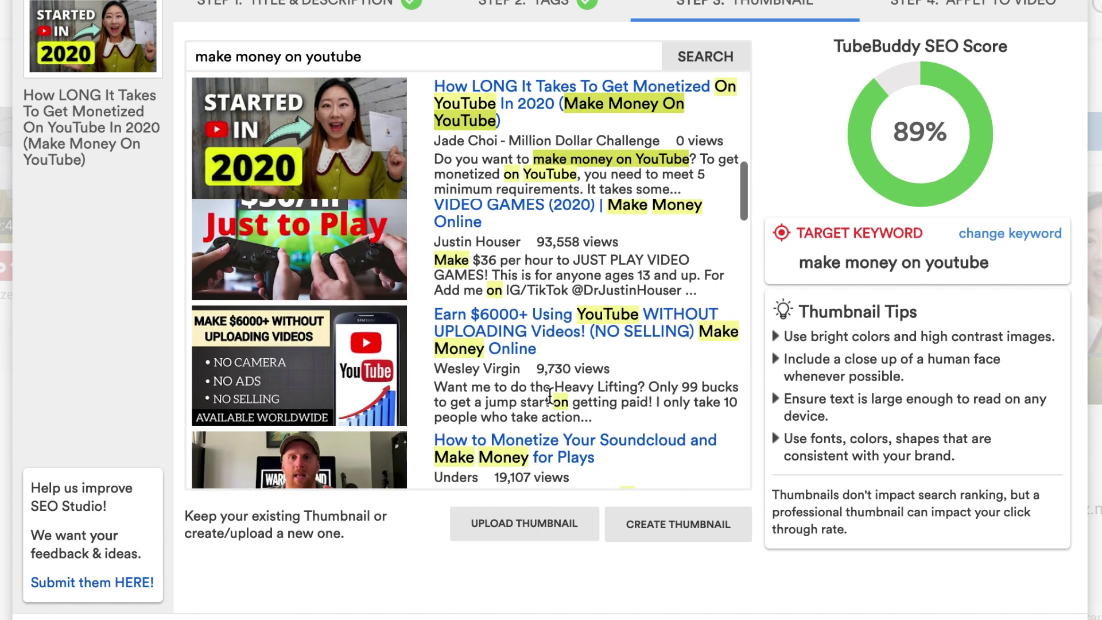
scroll(549, 397, "down", 4)
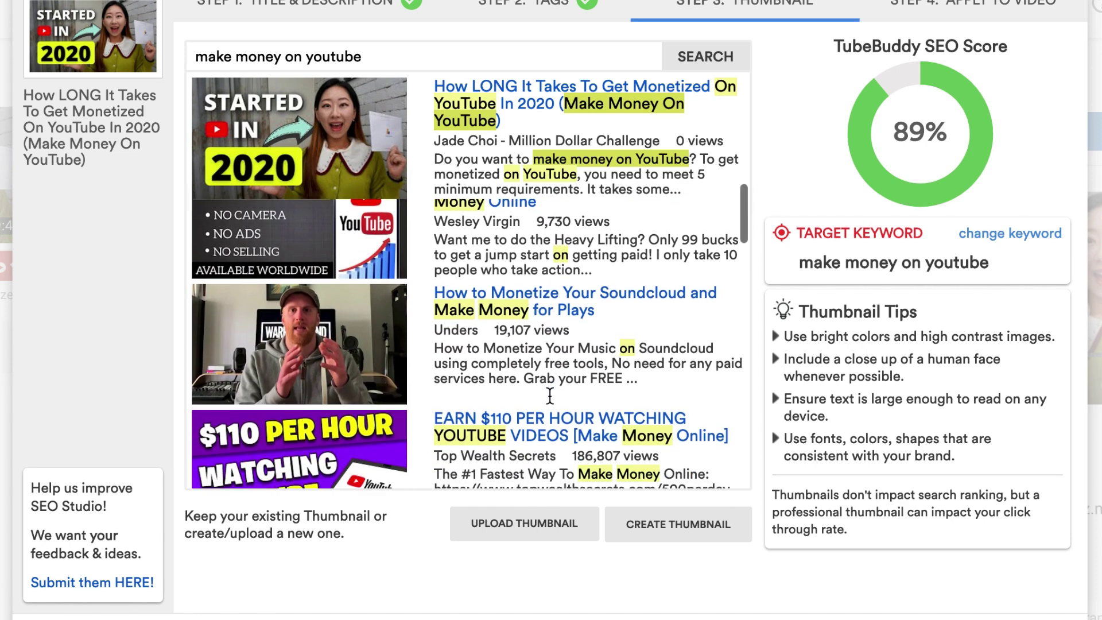
scroll(550, 396, "down", 4)
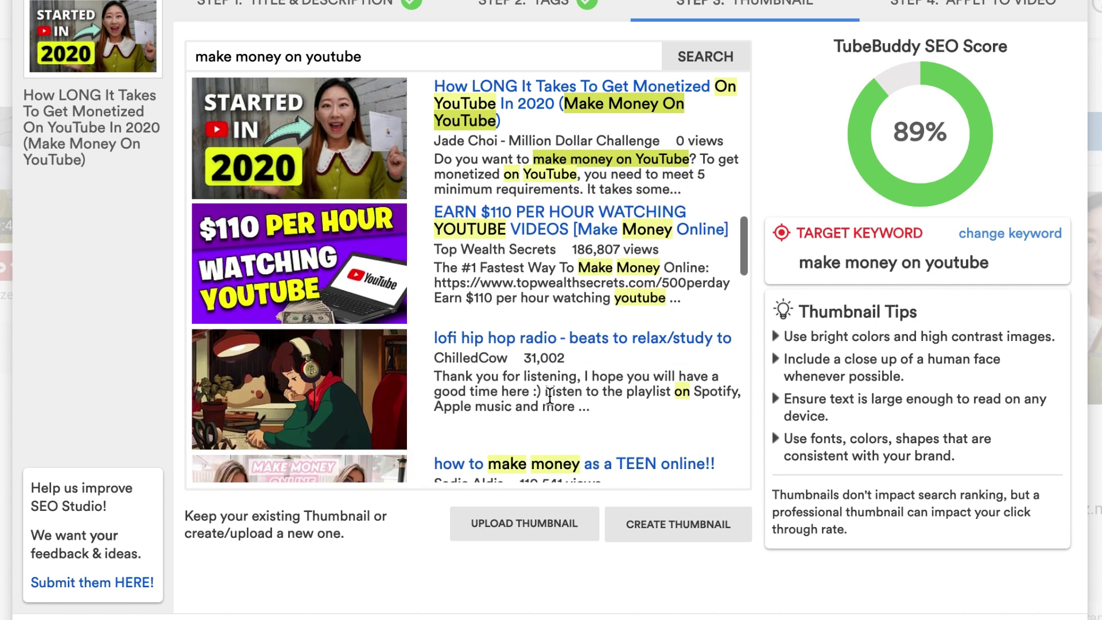
scroll(549, 395, "down", 4)
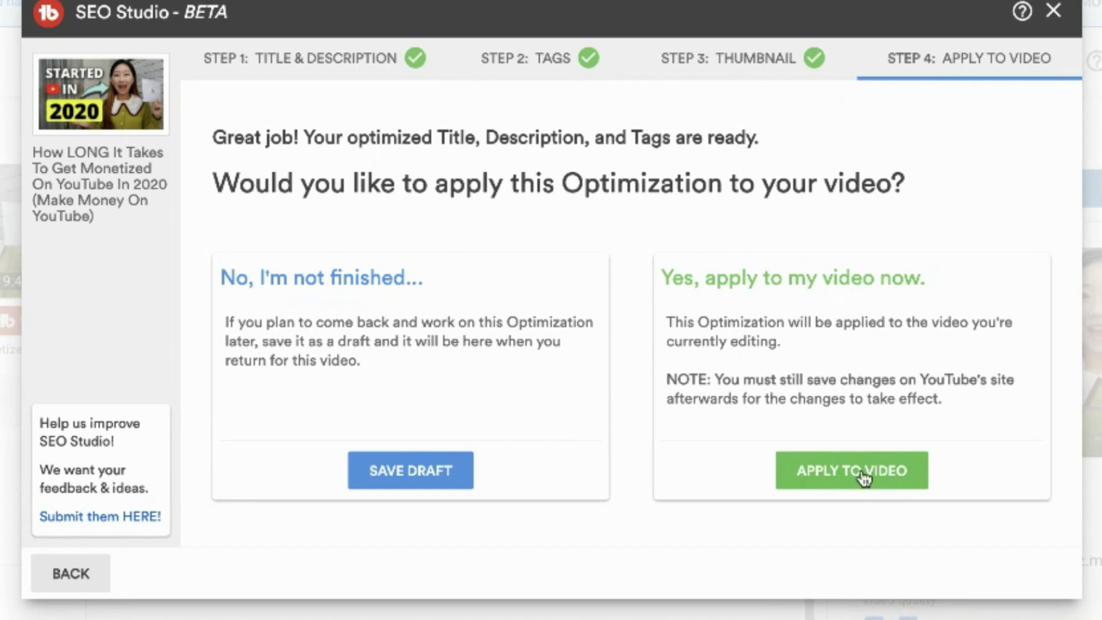
Apply the SEO Studio optimization to the video being edited.
left_click(859, 463)
triple_click(625, 191)
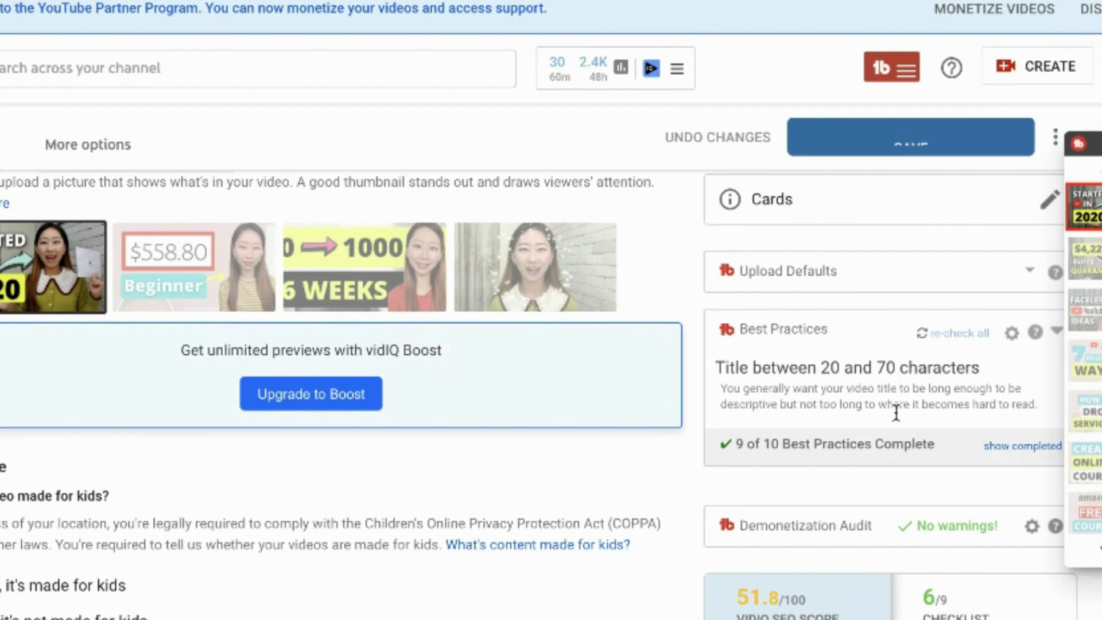
Show the completed items in TubeBuddy's Best Practices checklist and read through them.
scroll(896, 411, "down", 1)
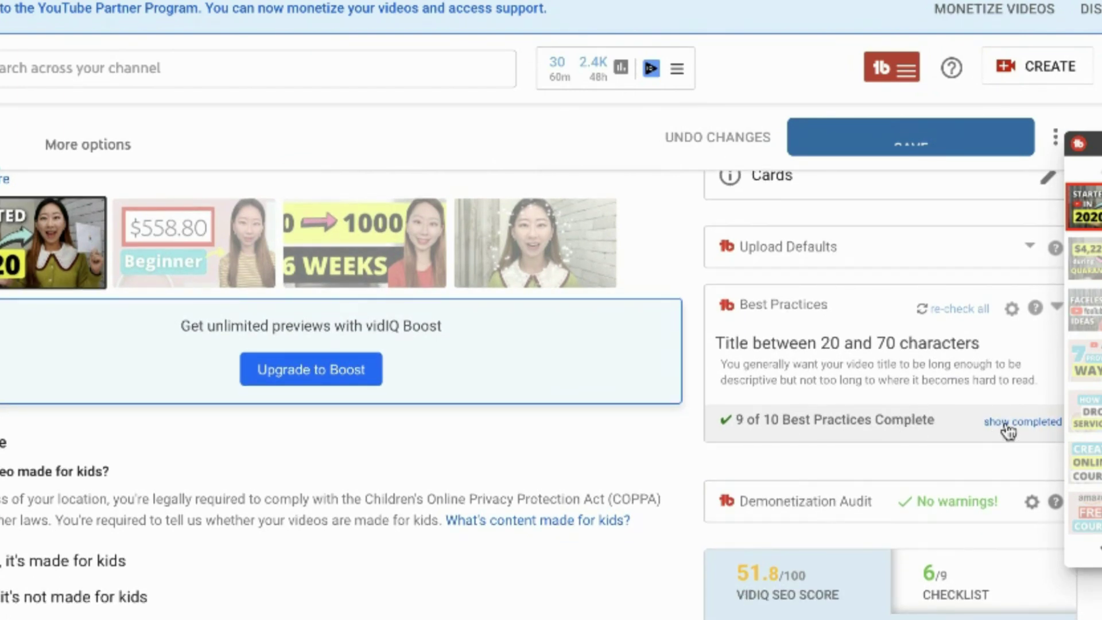
left_click(1008, 425)
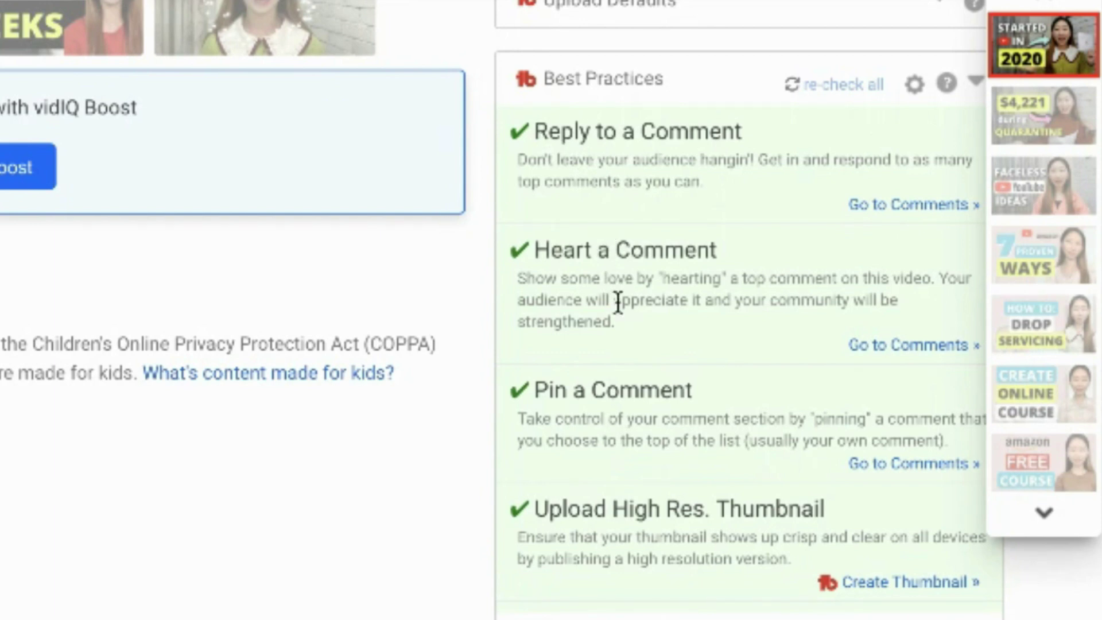
scroll(617, 303, "down", 5)
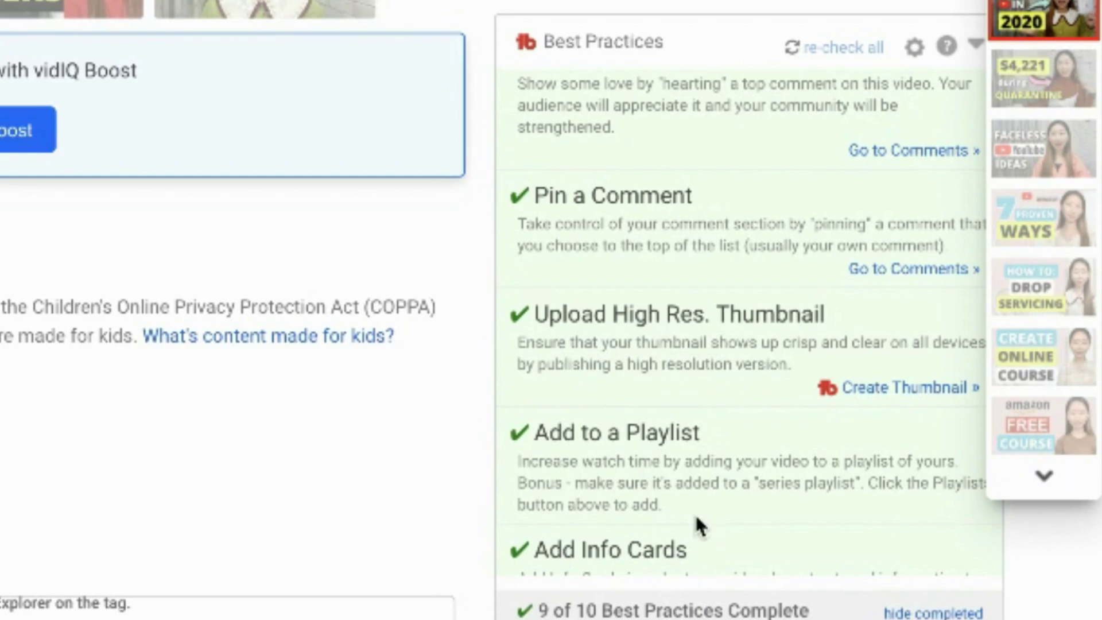
scroll(695, 513, "down", 4)
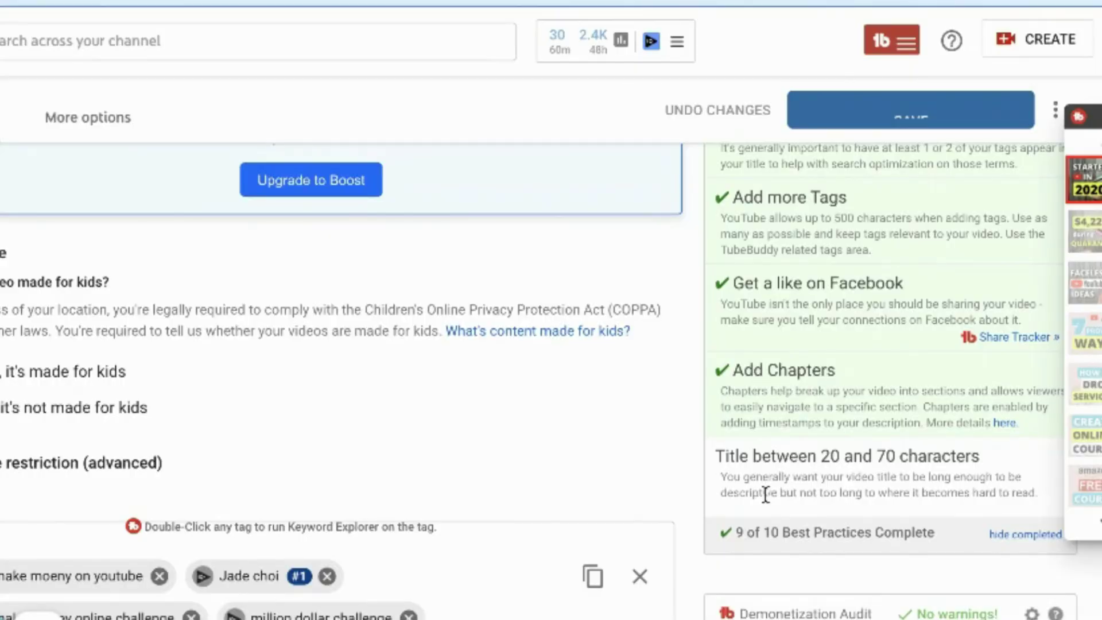
Examine the actionable and performance parts of the vidIQ SEO score, including tag count, tag volume and ranked tags.
scroll(766, 494, "down", 5)
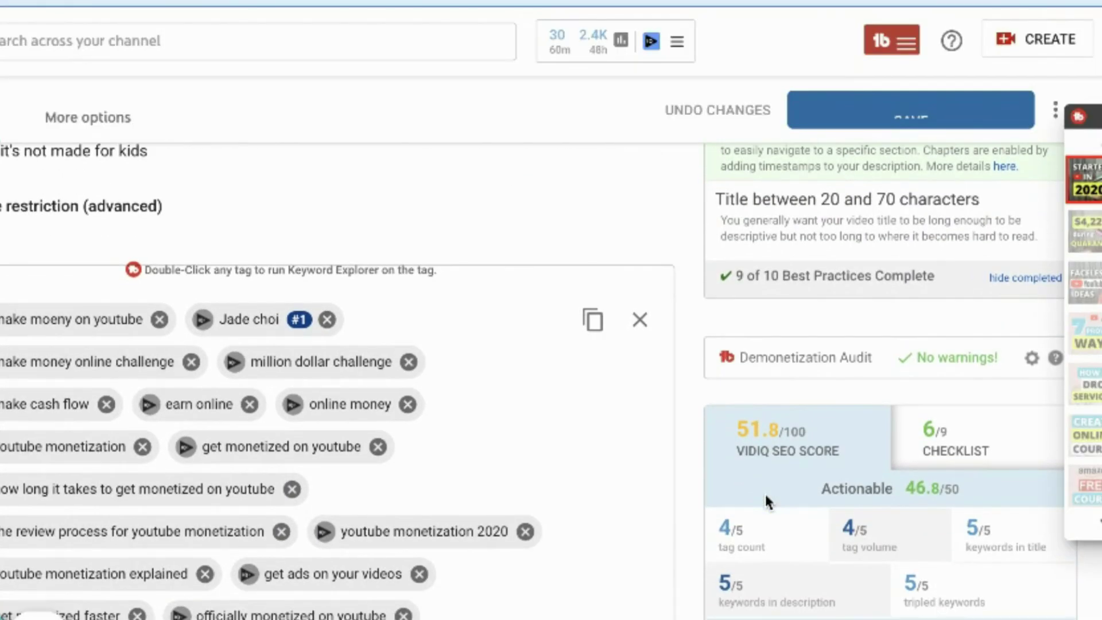
scroll(765, 491, "down", 4)
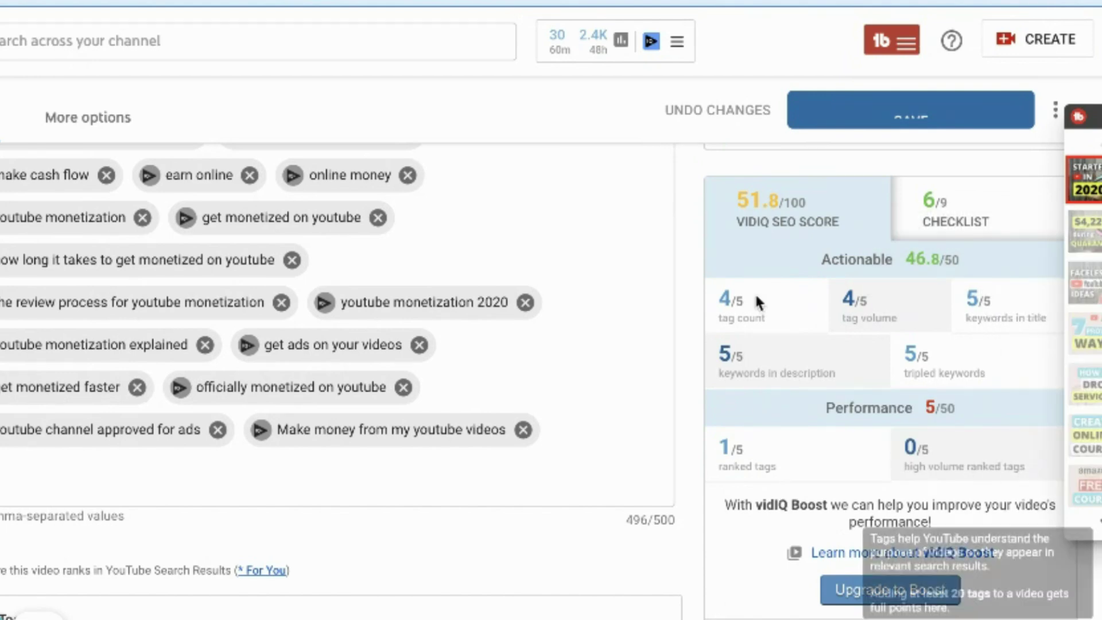
mouse_move(753, 318)
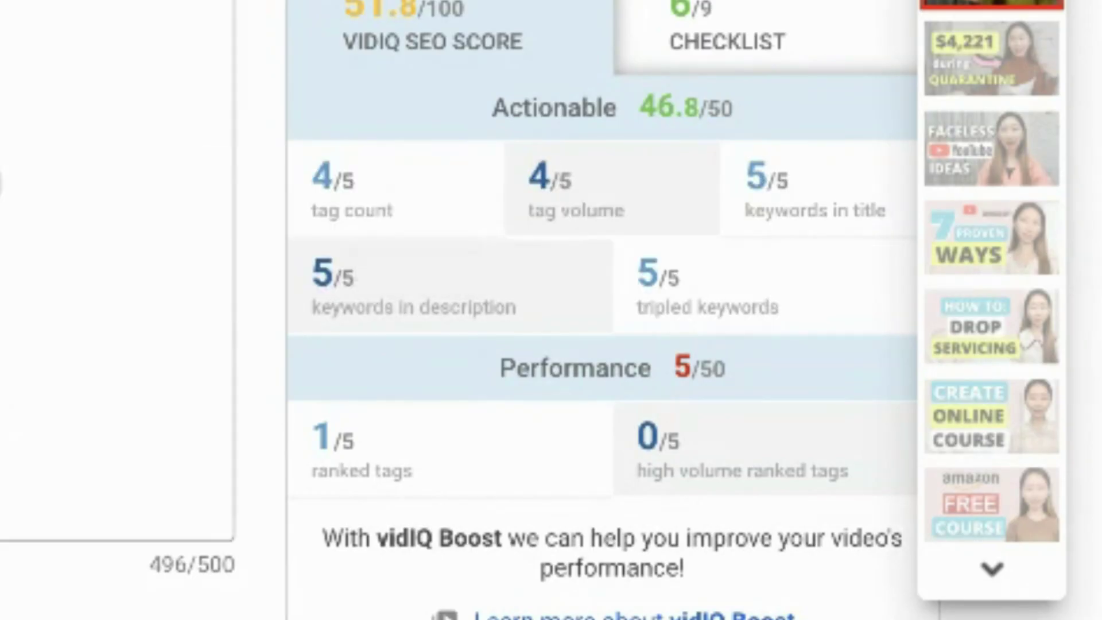
scroll(603, 345, "up", 2)
scroll(603, 345, "up", 2)
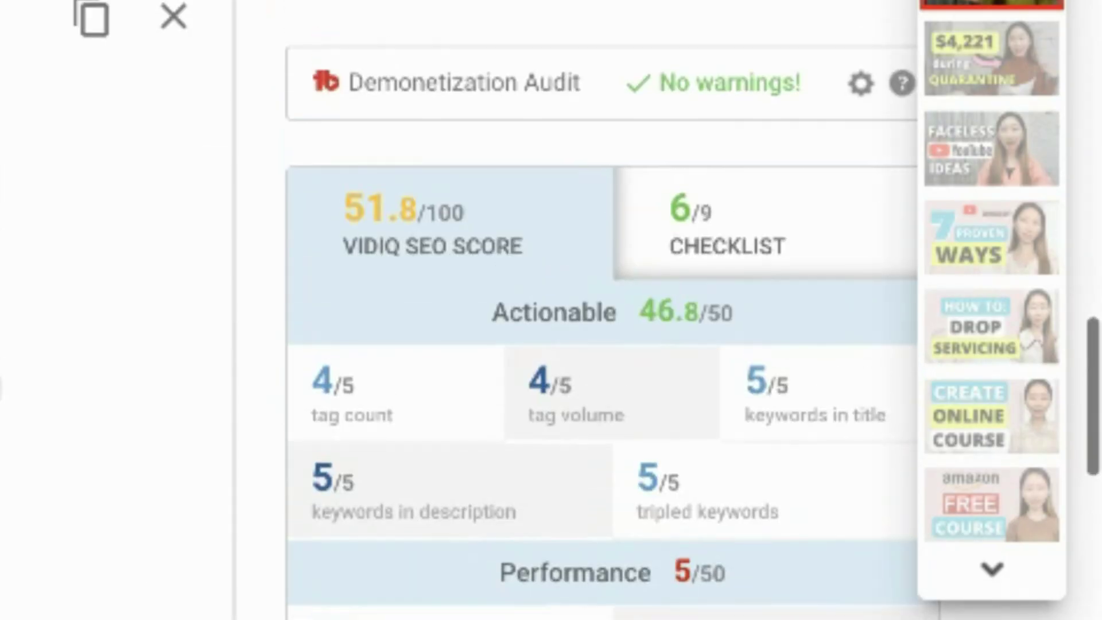
mouse_move(307, 386)
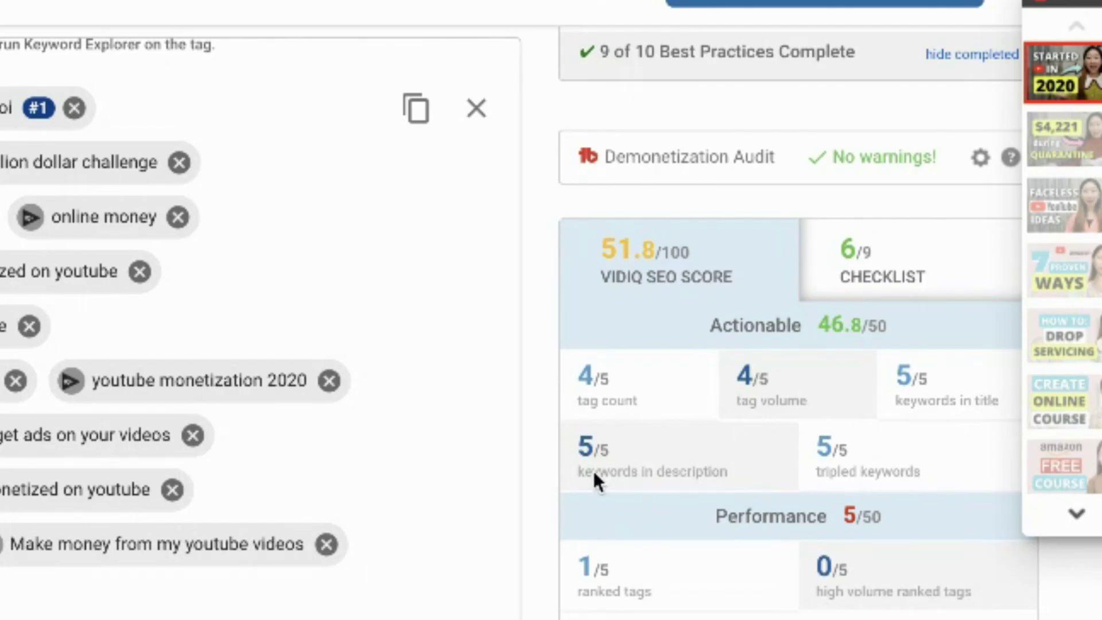
scroll(782, 476, "down", 1)
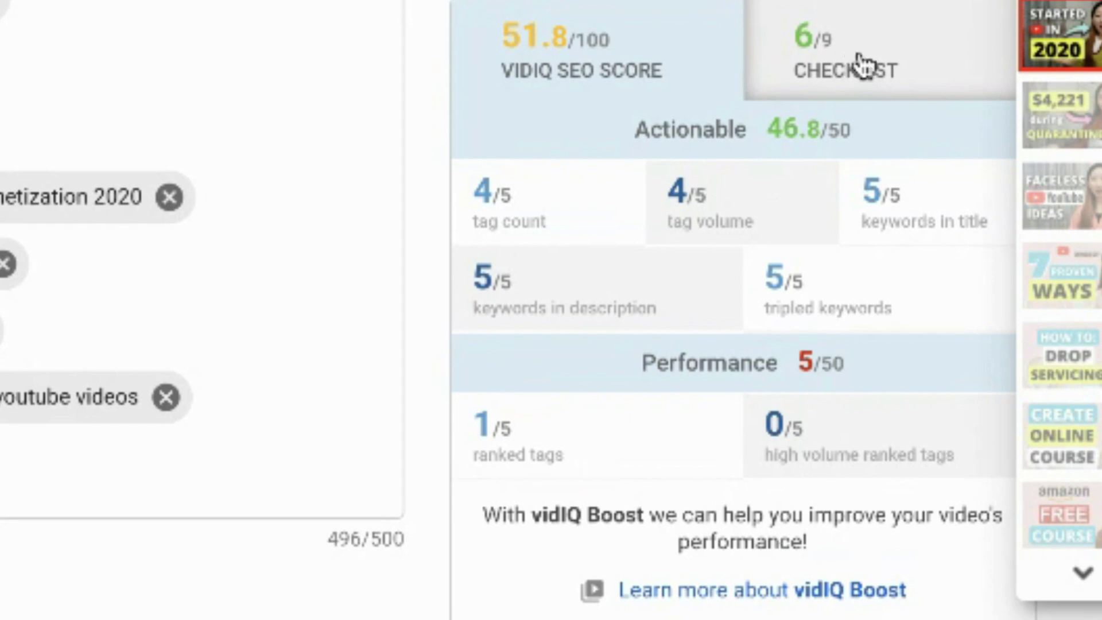
Show the vidIQ checklist and read through its items, including cards, end screen, closed captions and sharing on Twitter and Facebook.
left_click(861, 65)
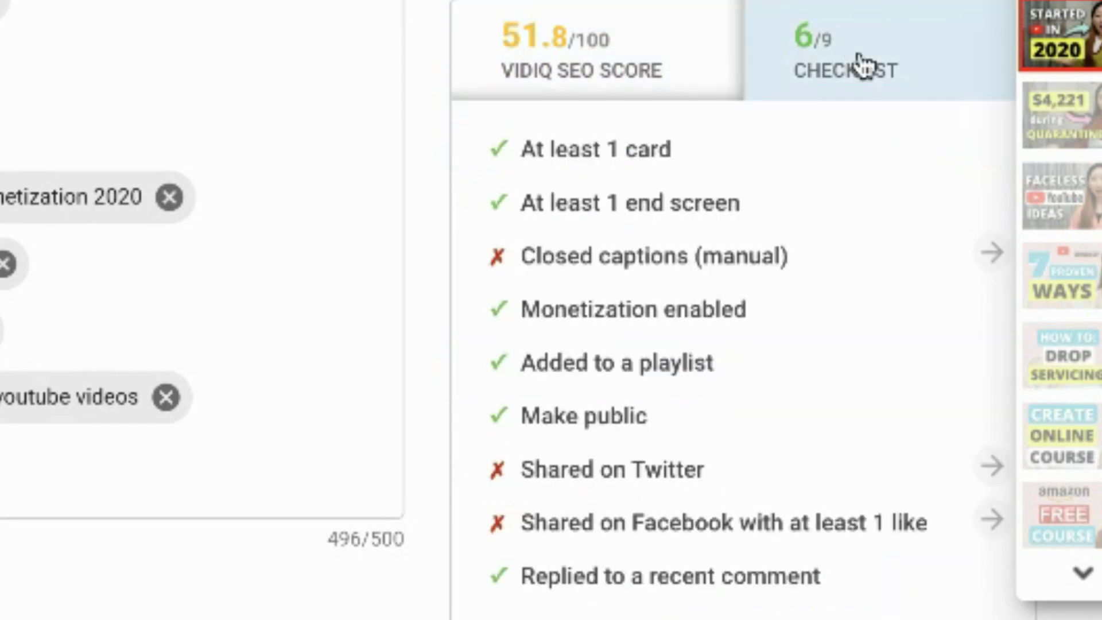
left_click_drag(577, 164, 698, 165)
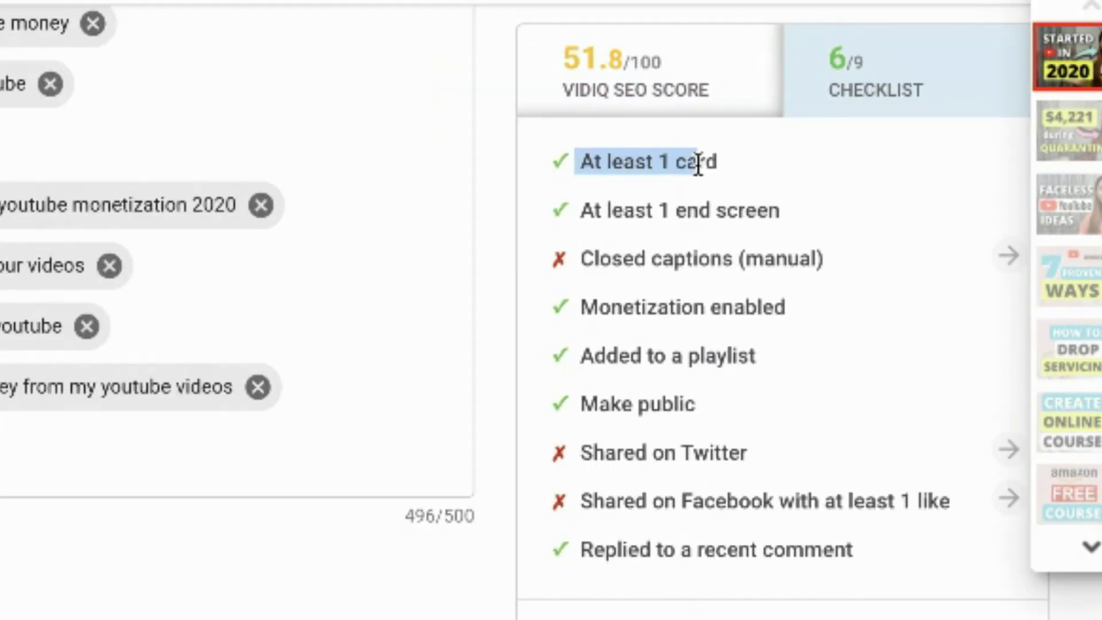
left_click_drag(584, 216, 722, 234)
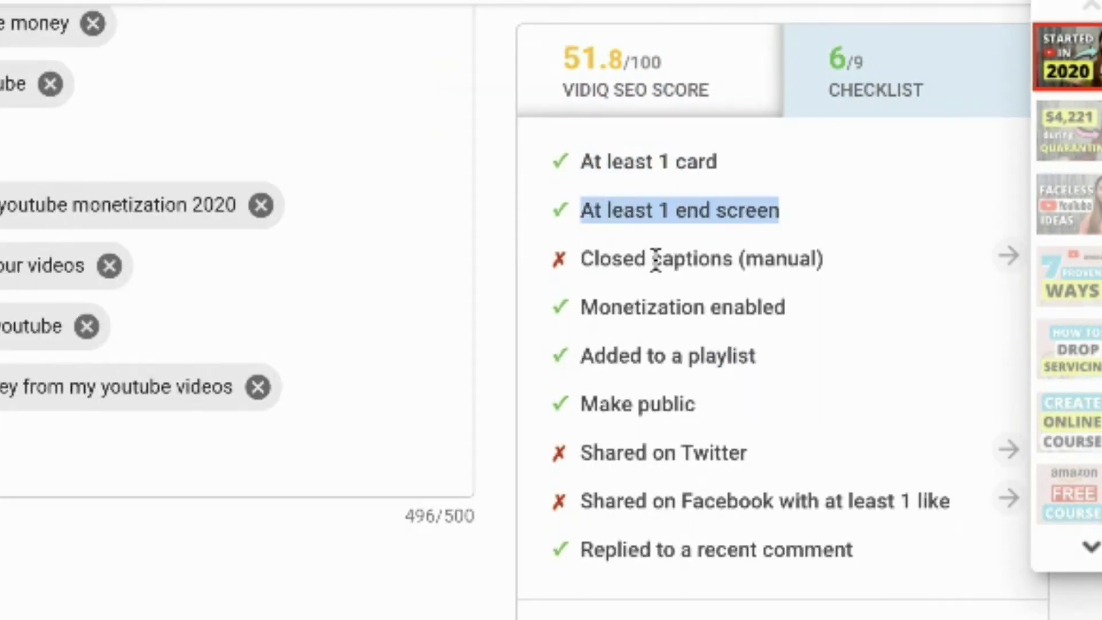
left_click_drag(581, 259, 815, 263)
left_click_drag(582, 454, 775, 462)
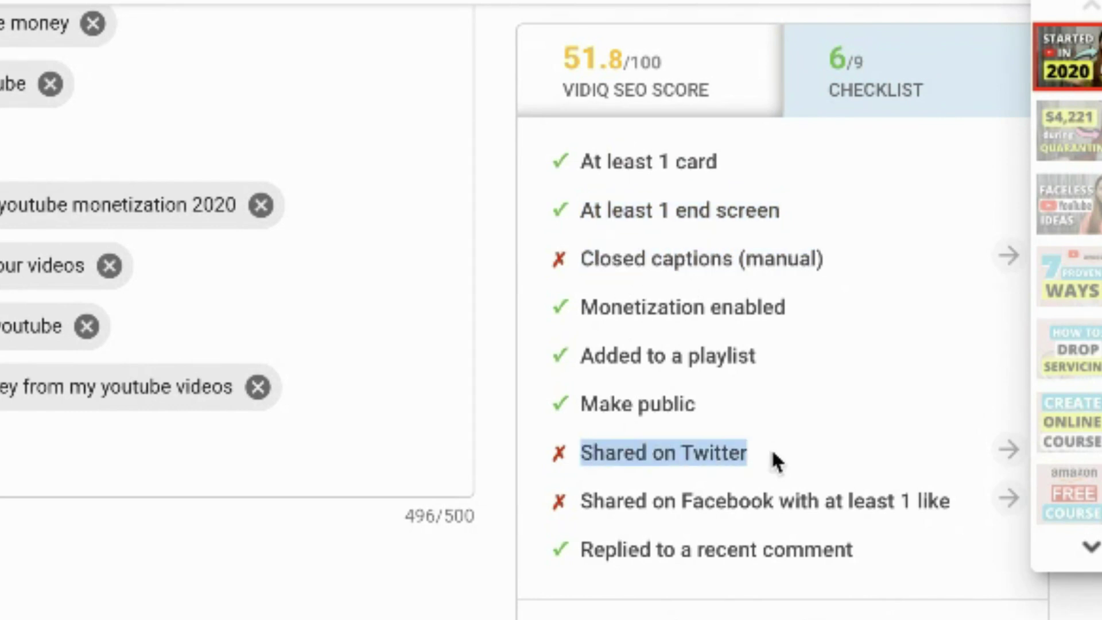
left_click_drag(581, 501, 916, 502)
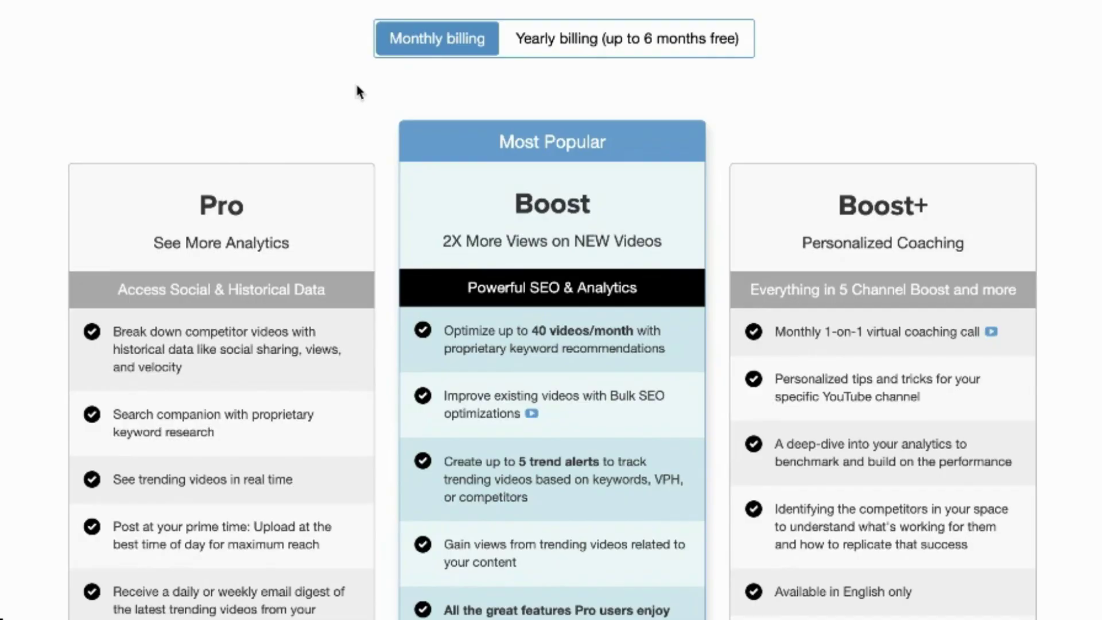
Find the Pro plan's price under monthly billing on the vidIQ pricing page and highlight it.
scroll(356, 89, "down", 2)
scroll(356, 89, "down", 3)
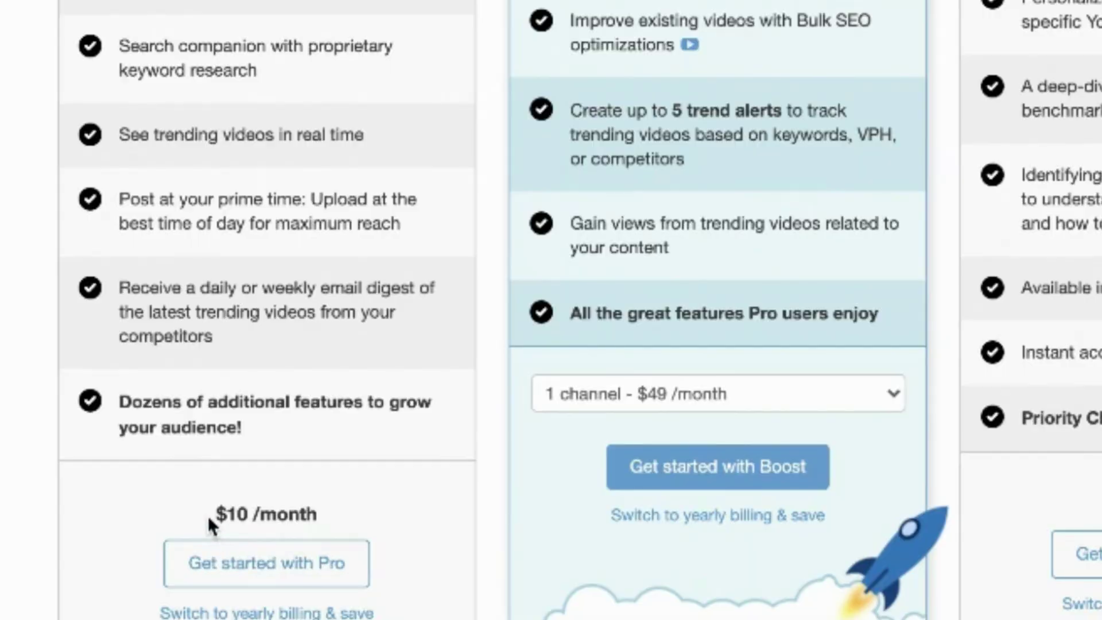
left_click_drag(180, 578, 274, 581)
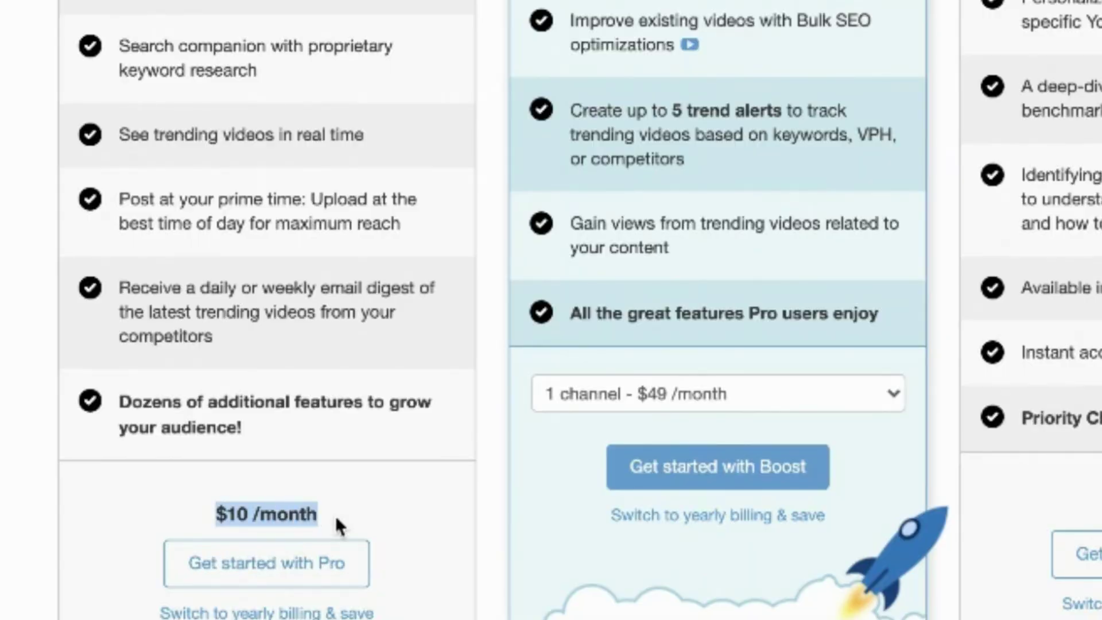
Switch the vidIQ plans to yearly billing and highlight the Pro plan's price per month.
scroll(465, 293, "up", 3)
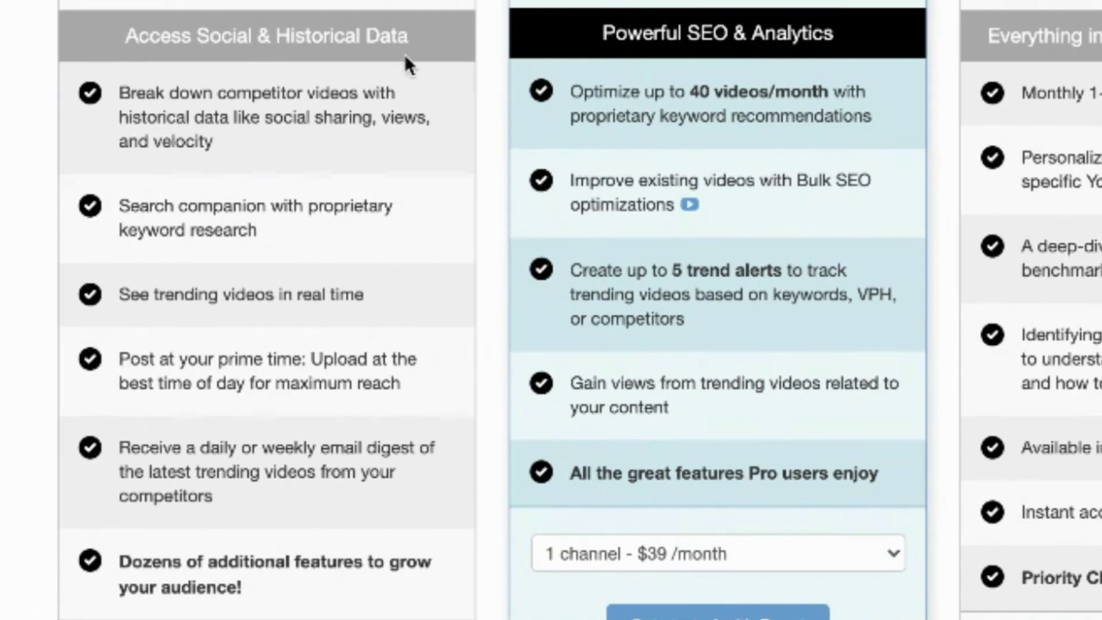
scroll(404, 54, "down", 1)
left_click(146, 501)
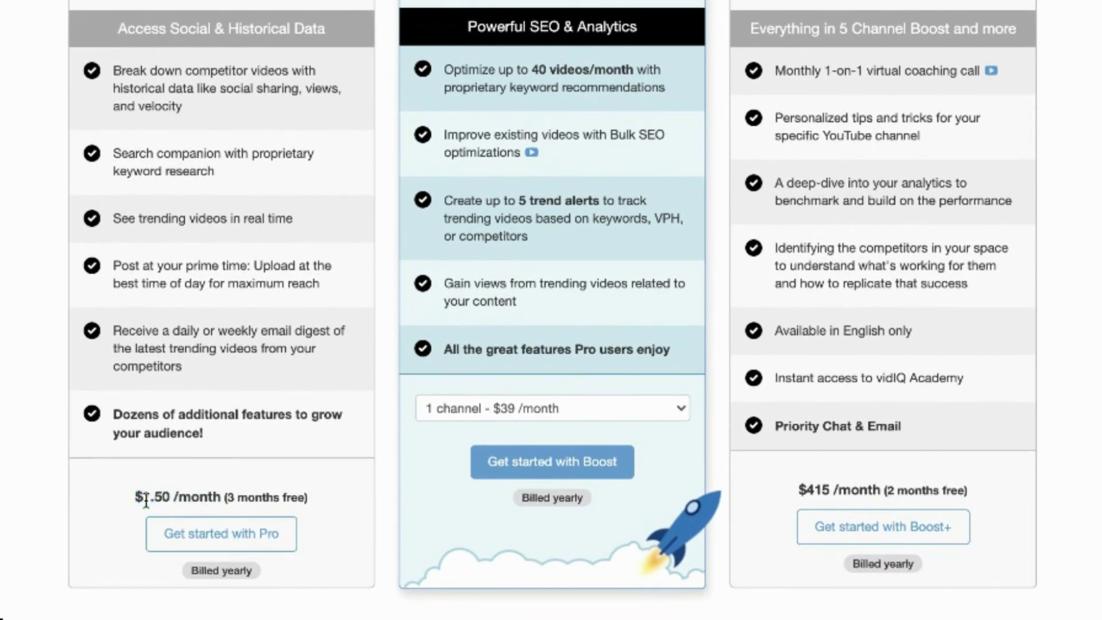
left_click_drag(133, 498, 217, 503)
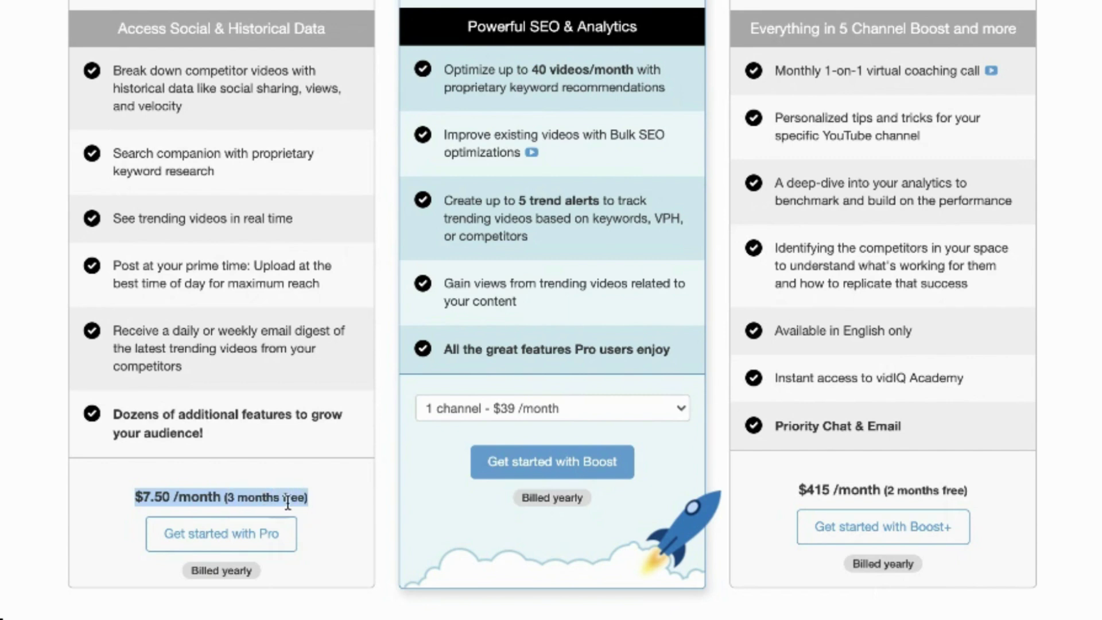
left_click(225, 498)
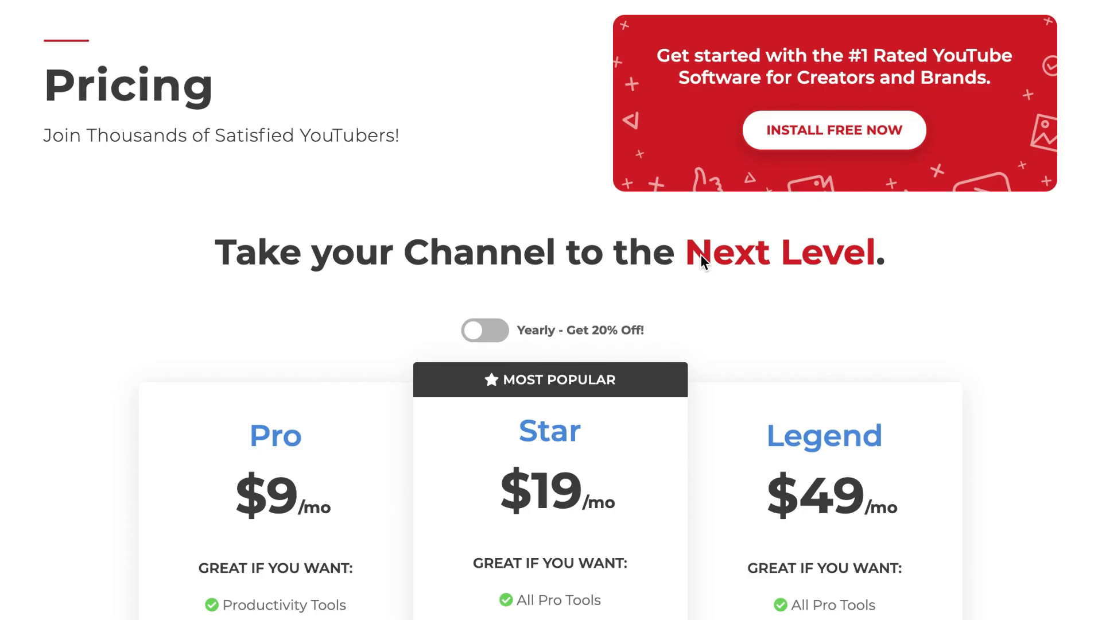
Review TubeBuddy's Pro plan under monthly pricing, and switch the plans to yearly billing to highlight the discounted Pro price.
scroll(701, 255, "down", 3)
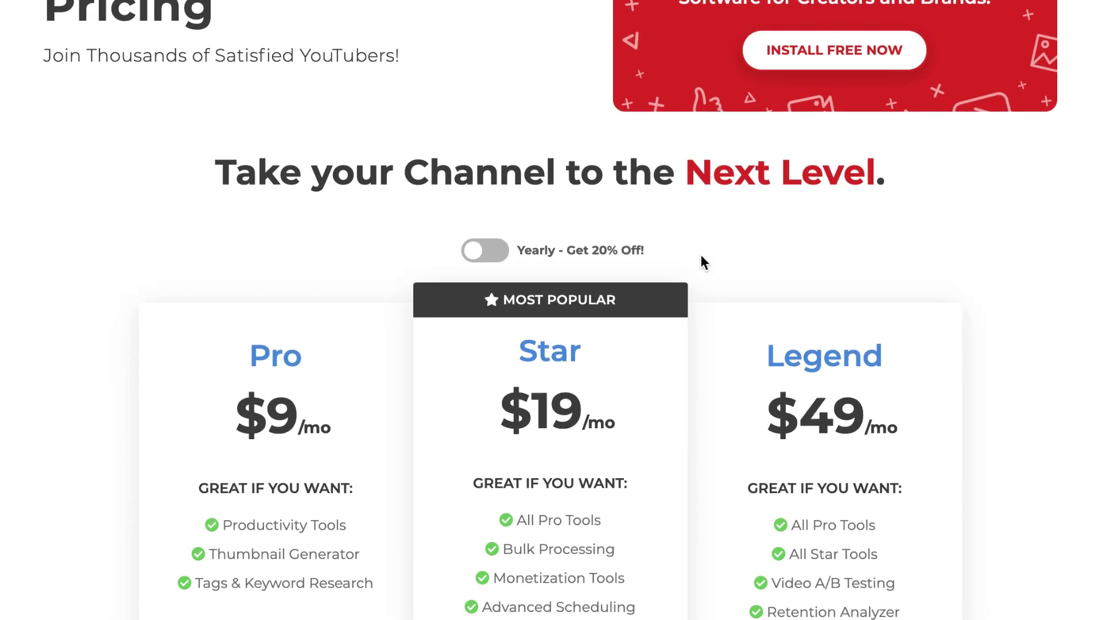
left_click_drag(245, 344, 318, 352)
left_click(340, 348)
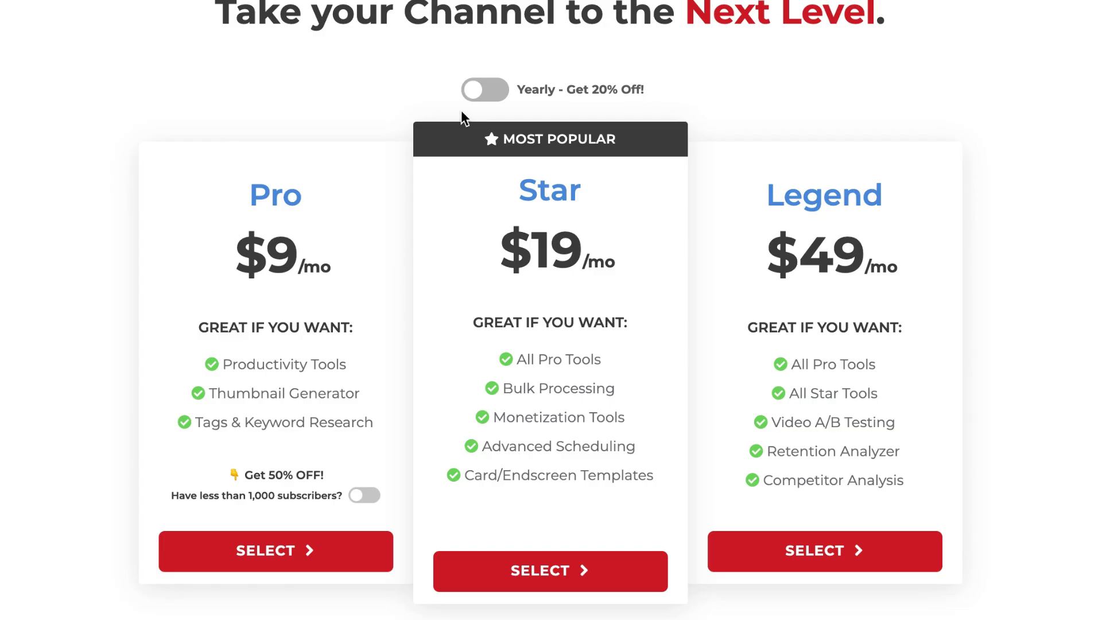
left_click(484, 91)
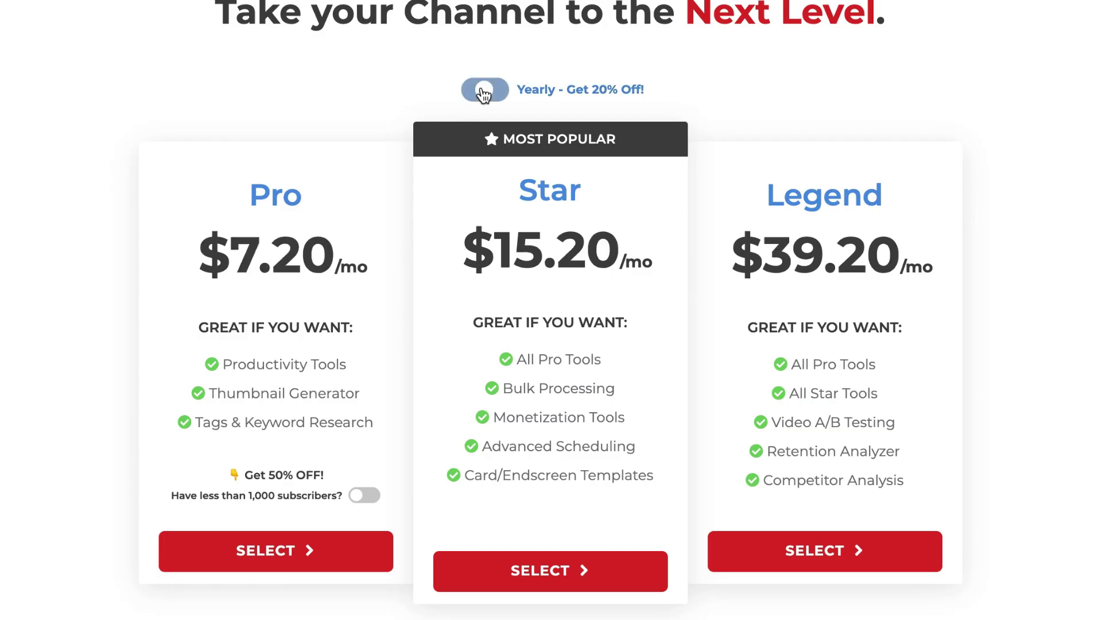
left_click_drag(229, 262, 337, 266)
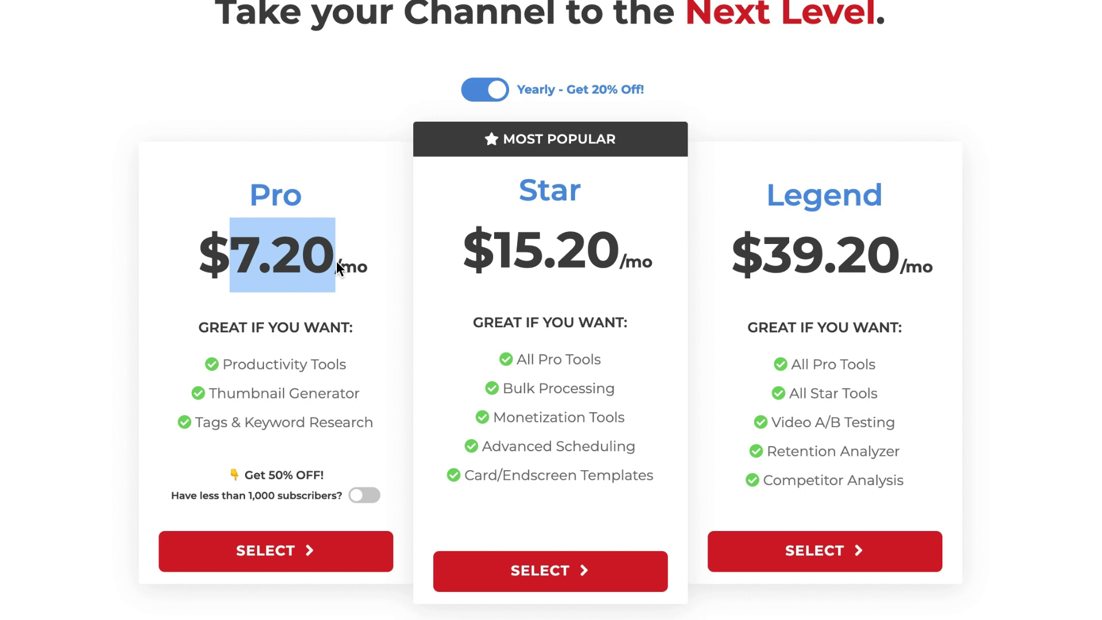